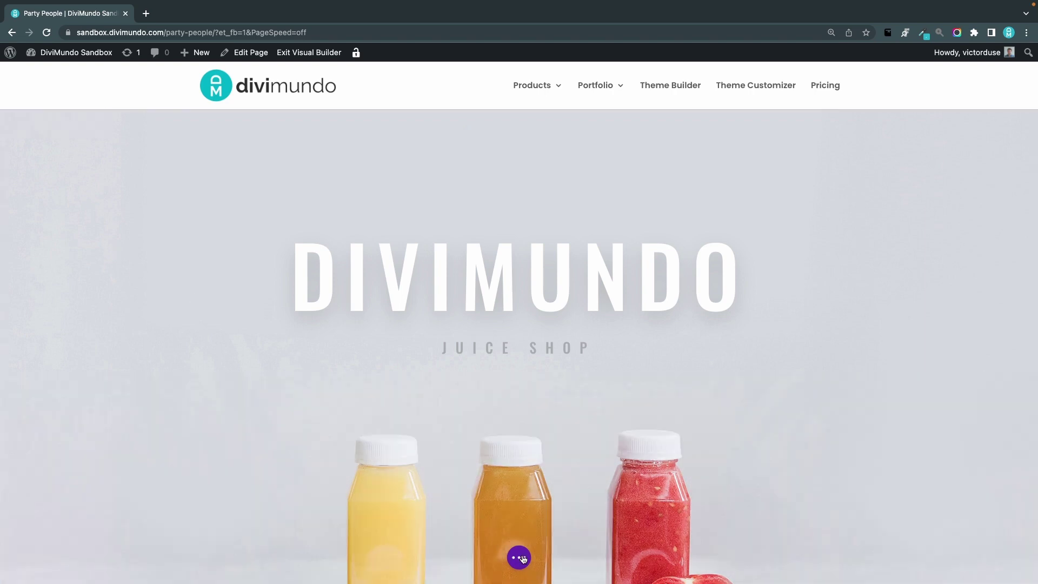
Expand the page settings toolbar and scroll from the hero down to the brand-logo row and back.
left_click(518, 558)
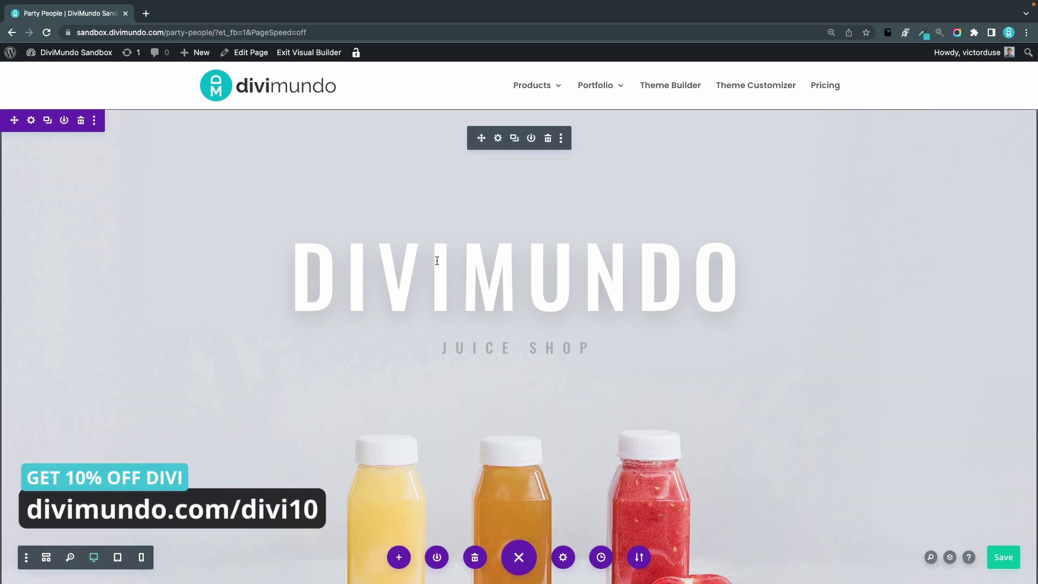
scroll(484, 361, "down", 6)
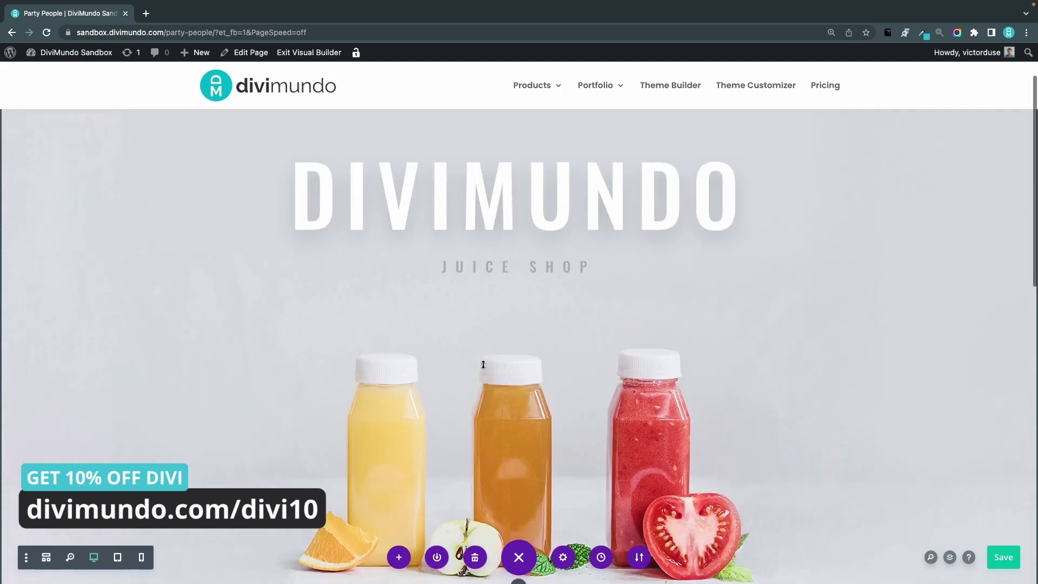
scroll(484, 361, "down", 5)
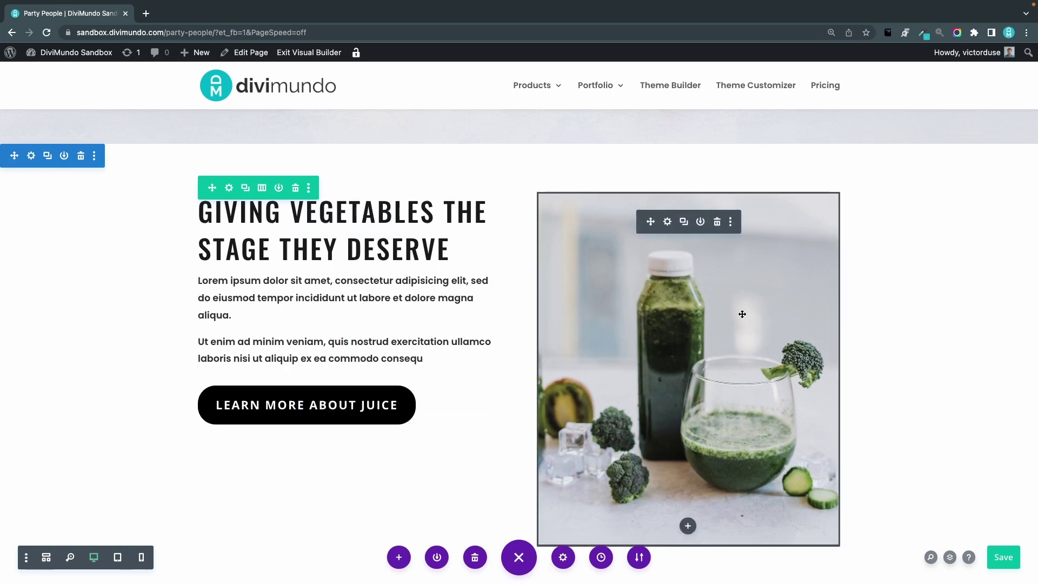
scroll(673, 346, "down", 5)
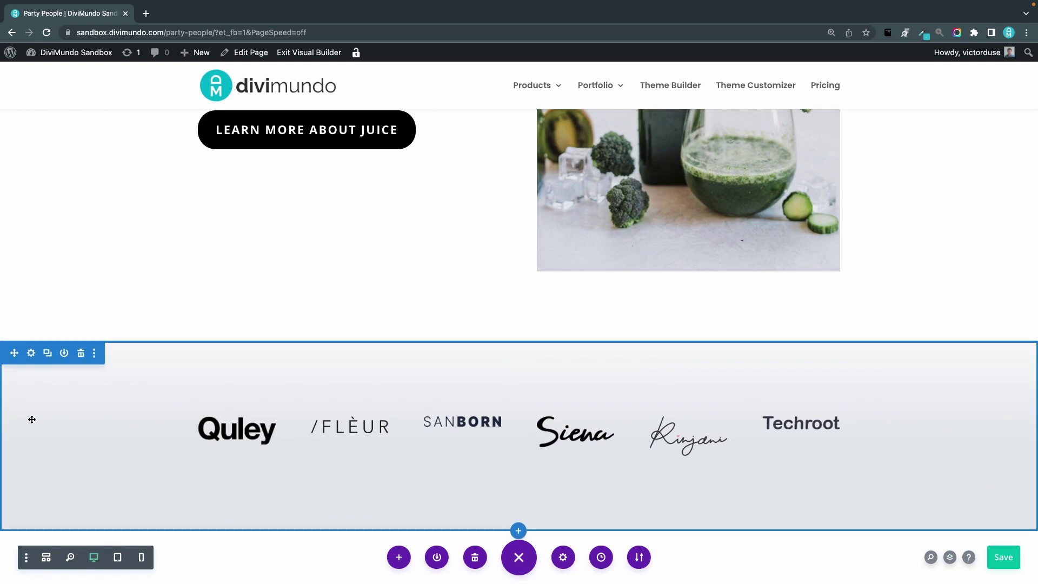
scroll(32, 420, "up", 10)
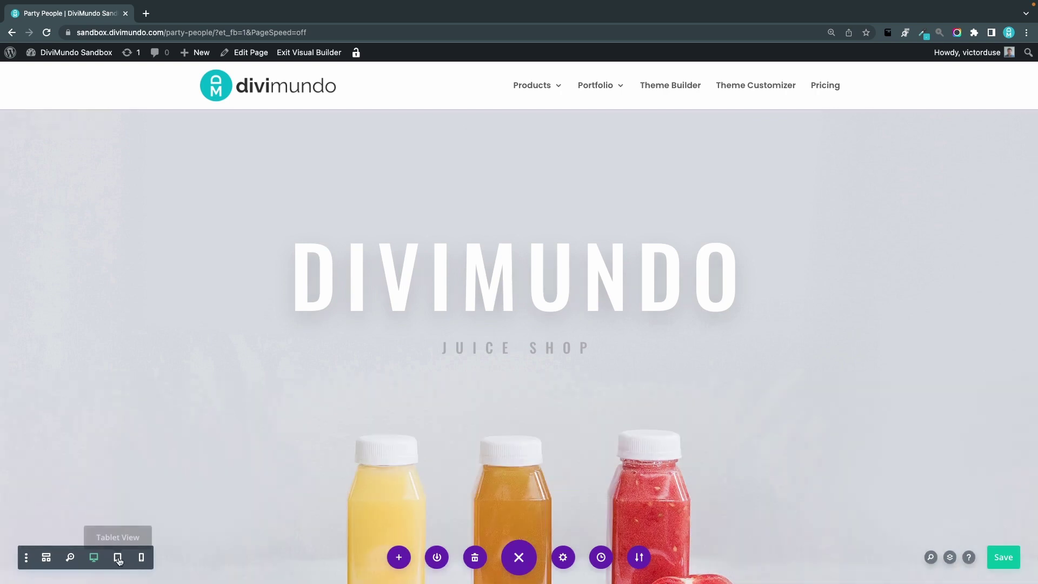
Switch the preview to tablet, then phone (414×896), and scroll down to the stacked brand logos.
left_click(118, 557)
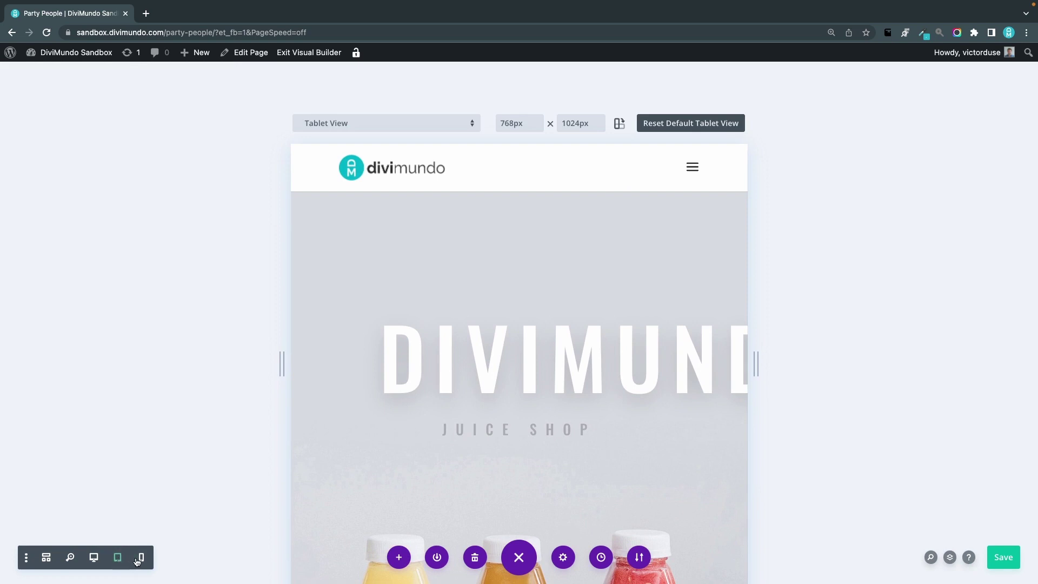
left_click(141, 561)
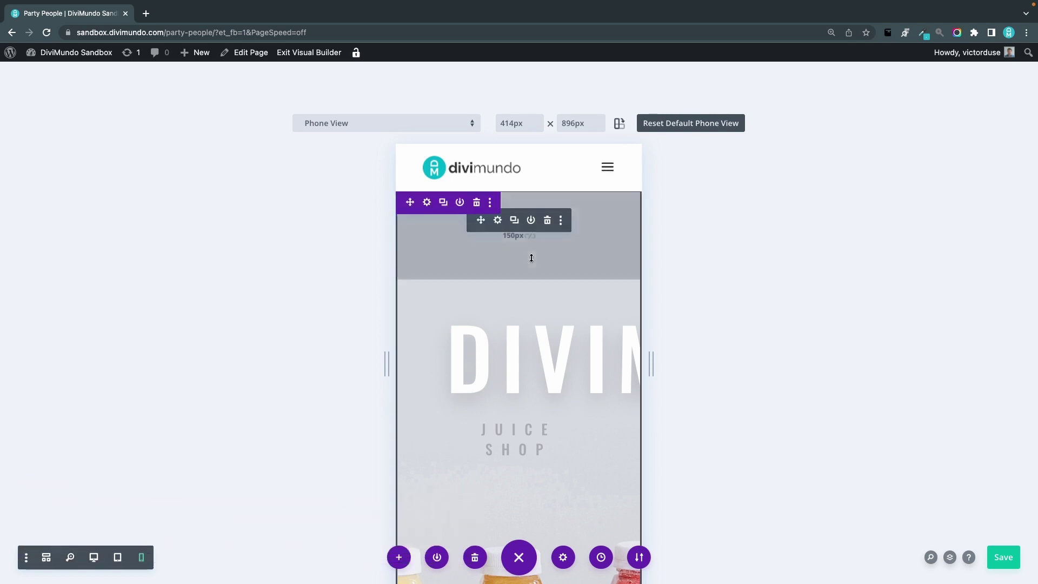
scroll(576, 372, "down", 1)
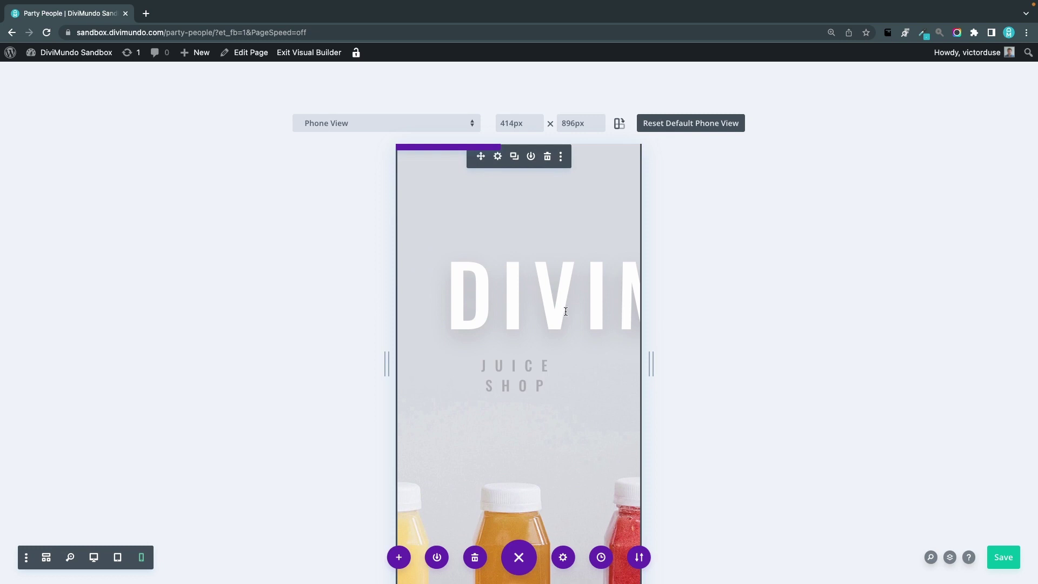
scroll(565, 311, "down", 6)
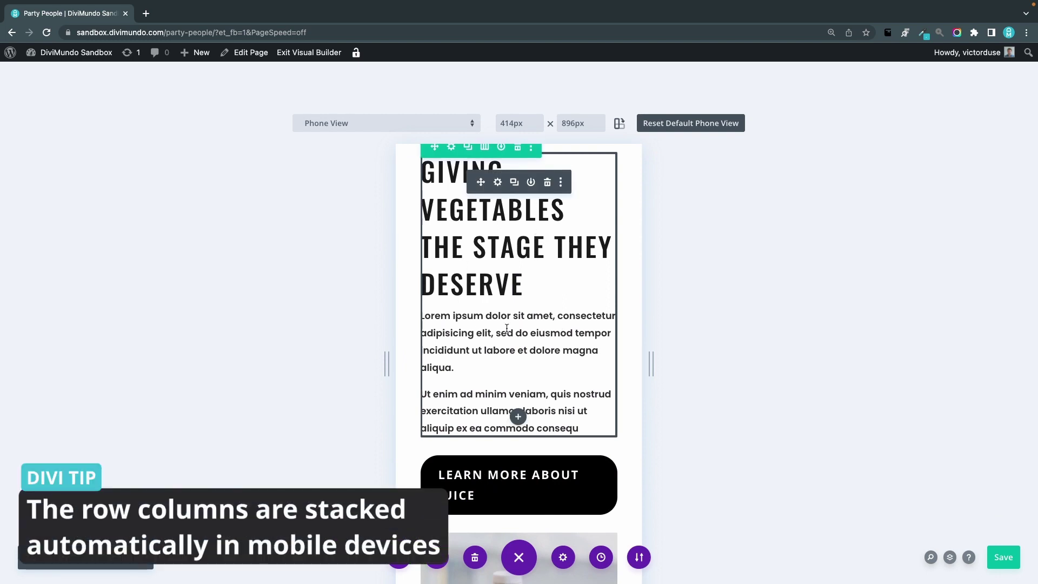
scroll(507, 328, "down", 6)
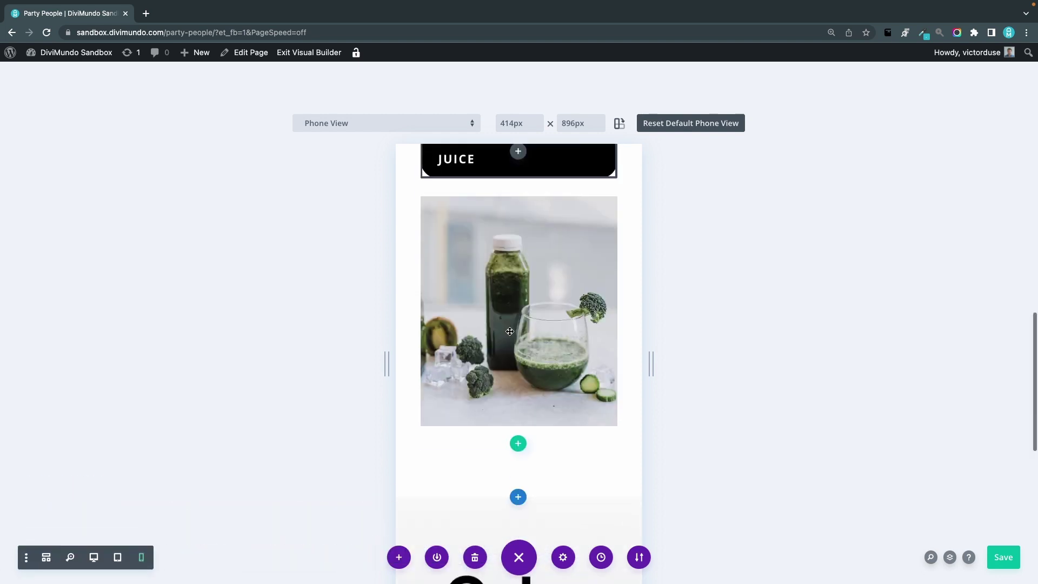
scroll(509, 331, "up", 2)
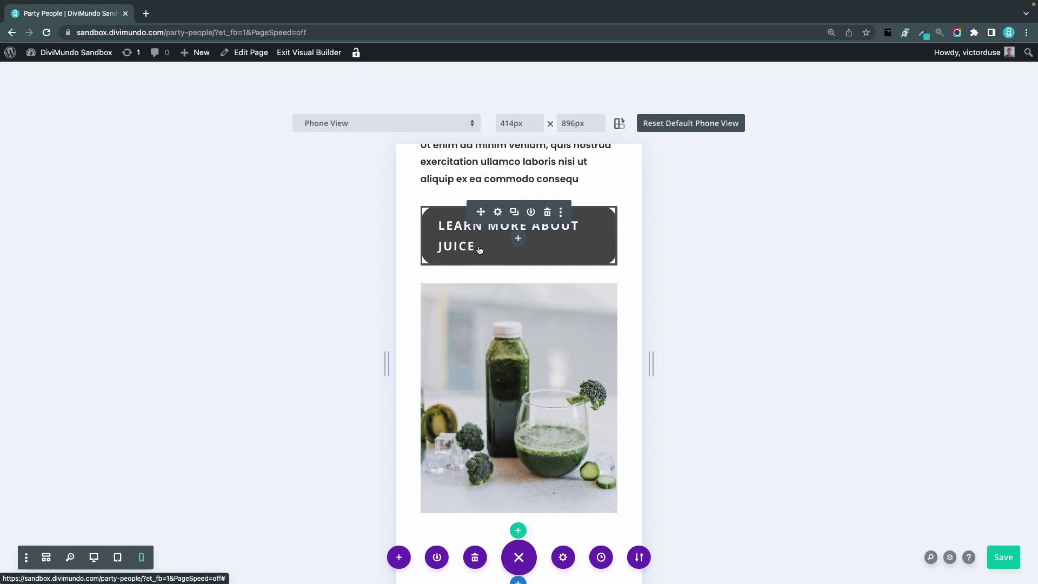
scroll(479, 249, "down", 8)
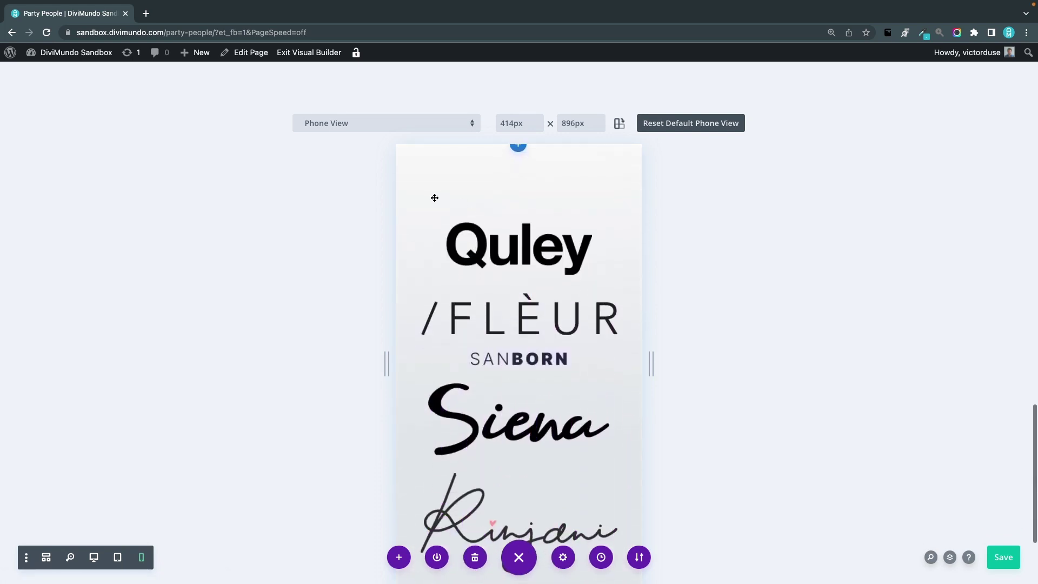
mouse_move(519, 266)
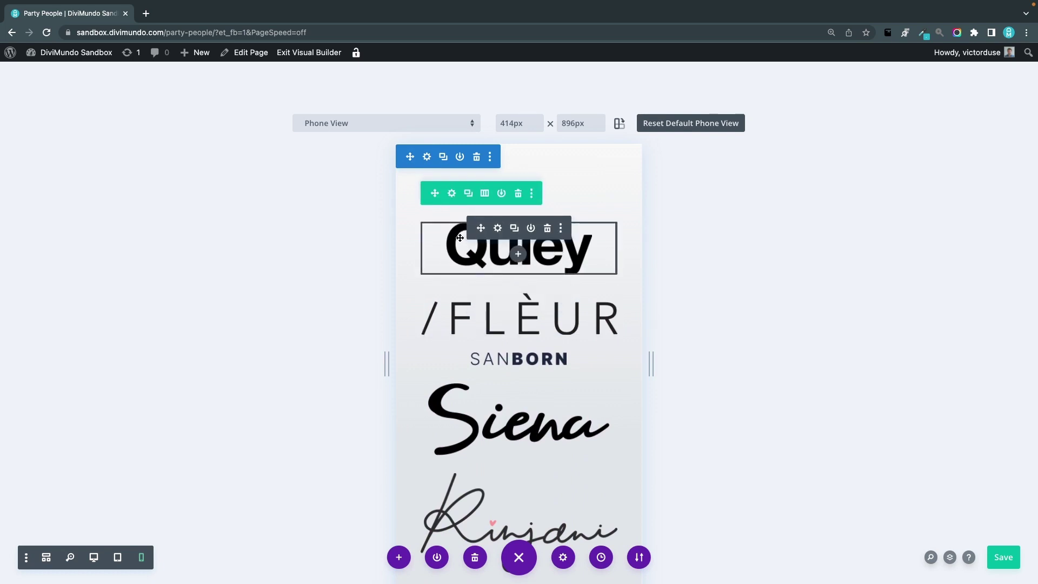
mouse_move(453, 312)
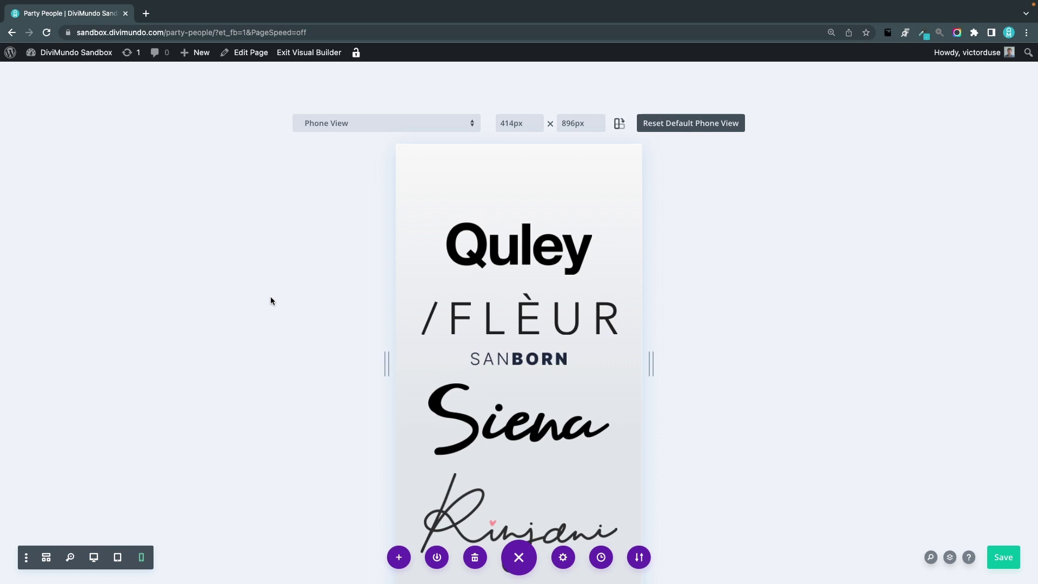
Rotate the phone preview and back, then make iPhone X/XS/11 Pro (375×812) the default phone view.
left_click(619, 124)
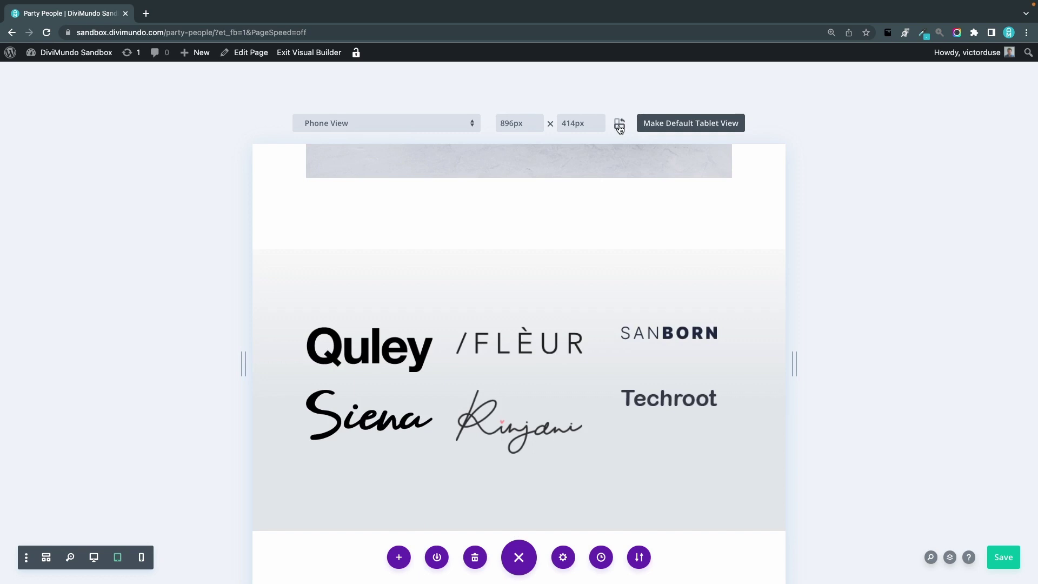
left_click(620, 127)
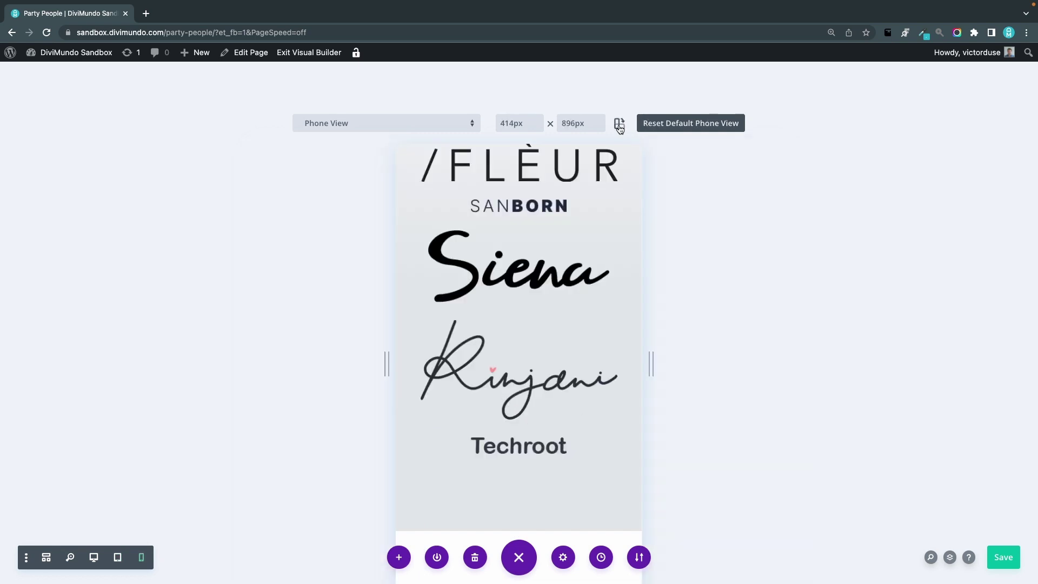
left_click(327, 122)
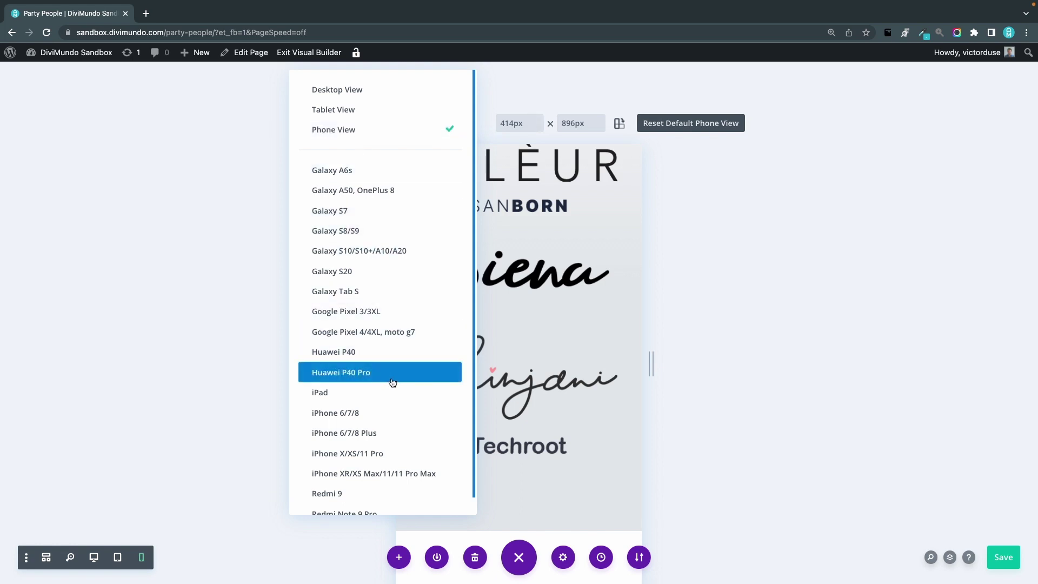
scroll(373, 385, "down", 1)
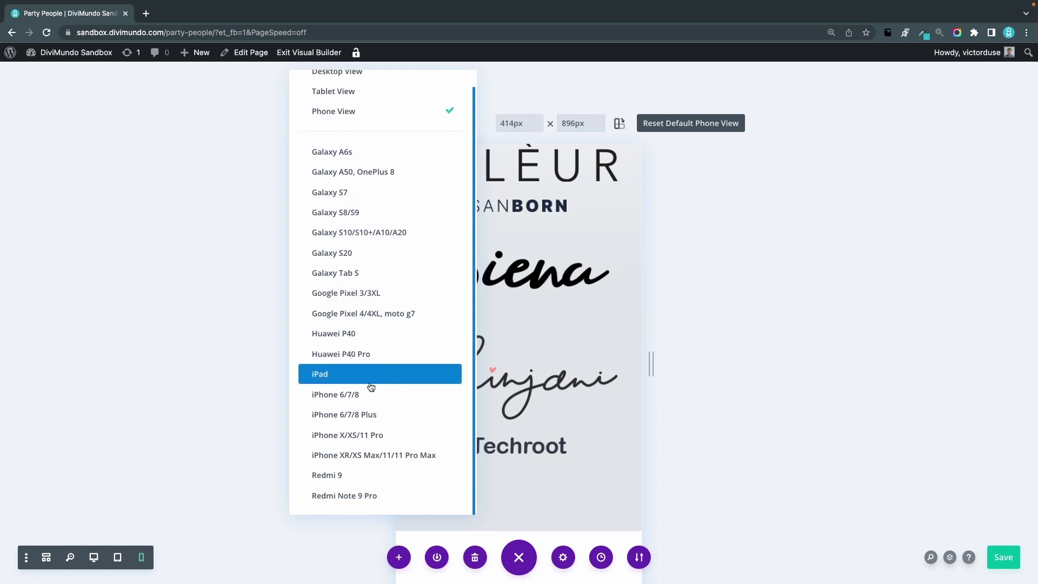
left_click(352, 435)
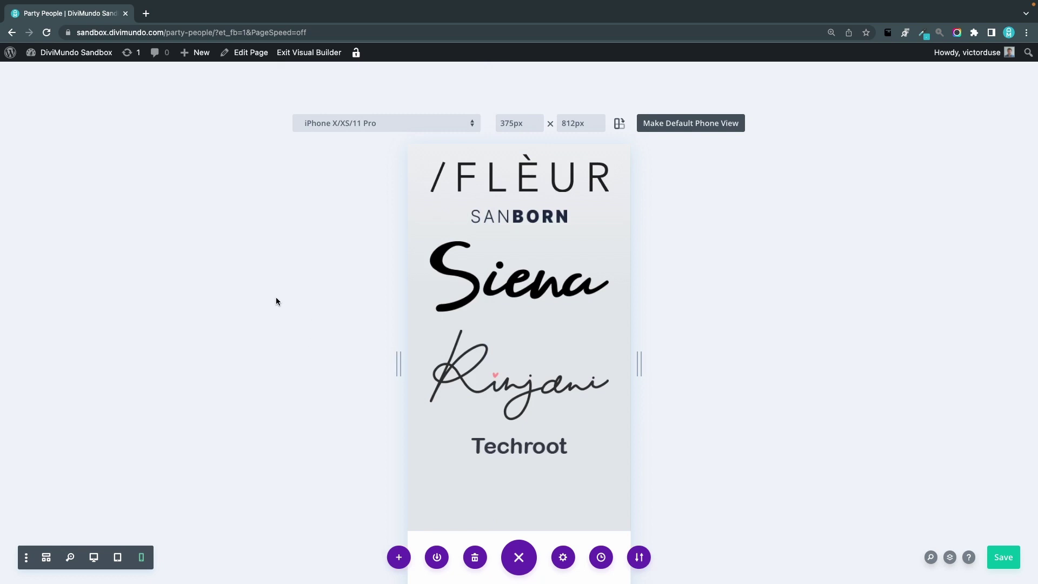
left_click(674, 123)
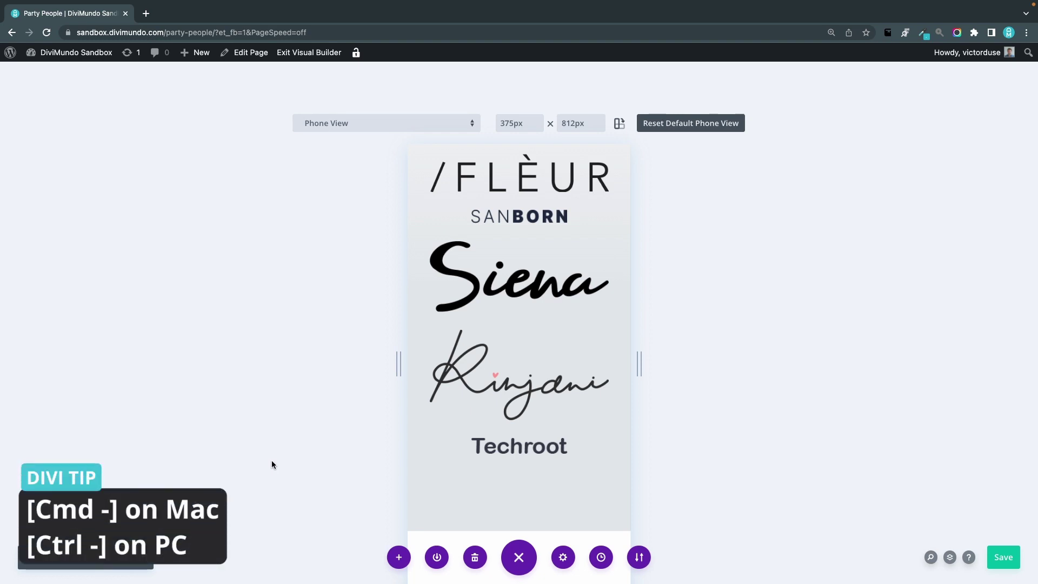
key("super+minus")
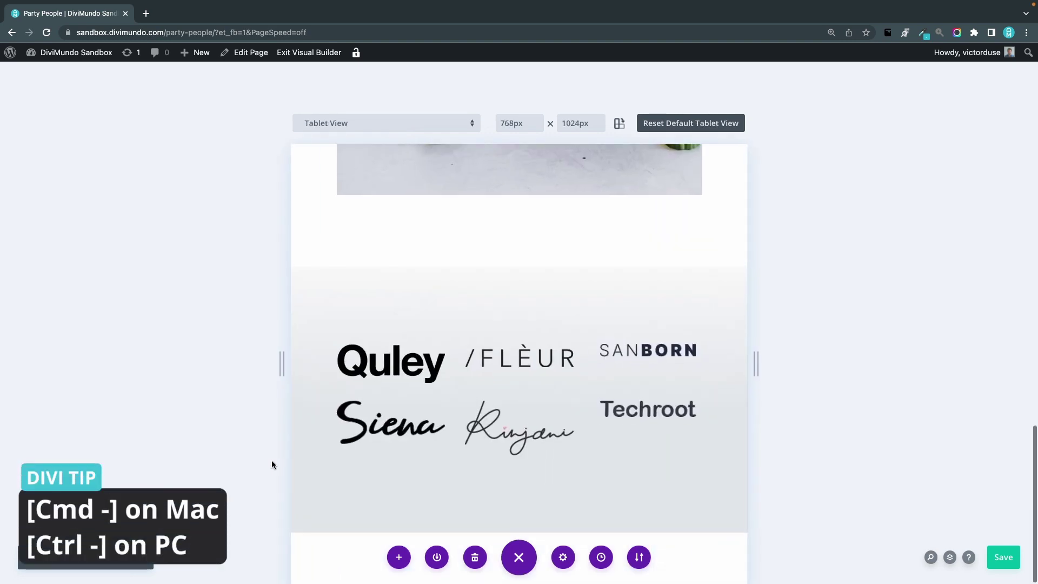
key("super+minus")
key("super+equal")
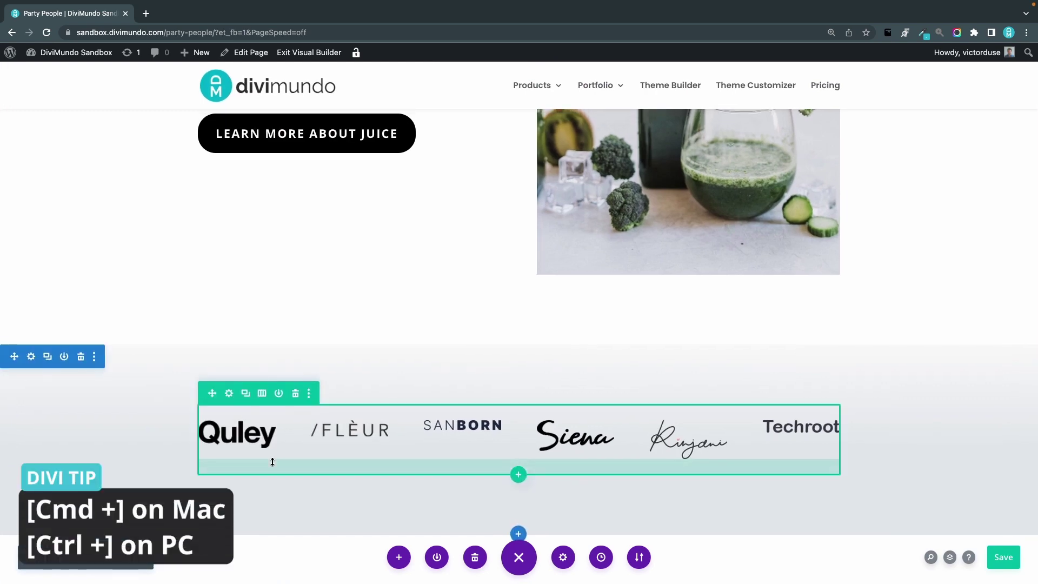
key("super+equal")
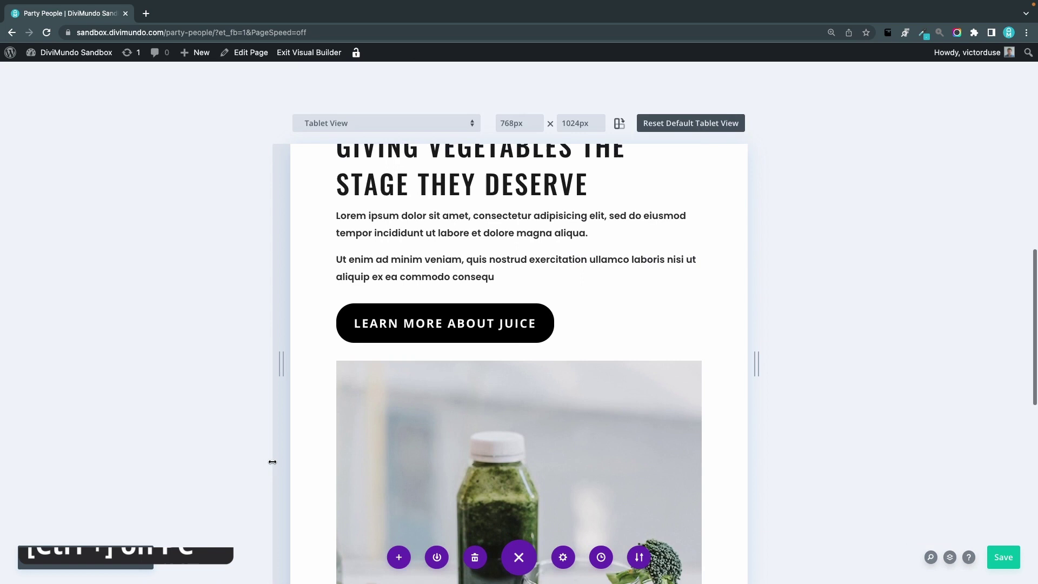
key("super+equal")
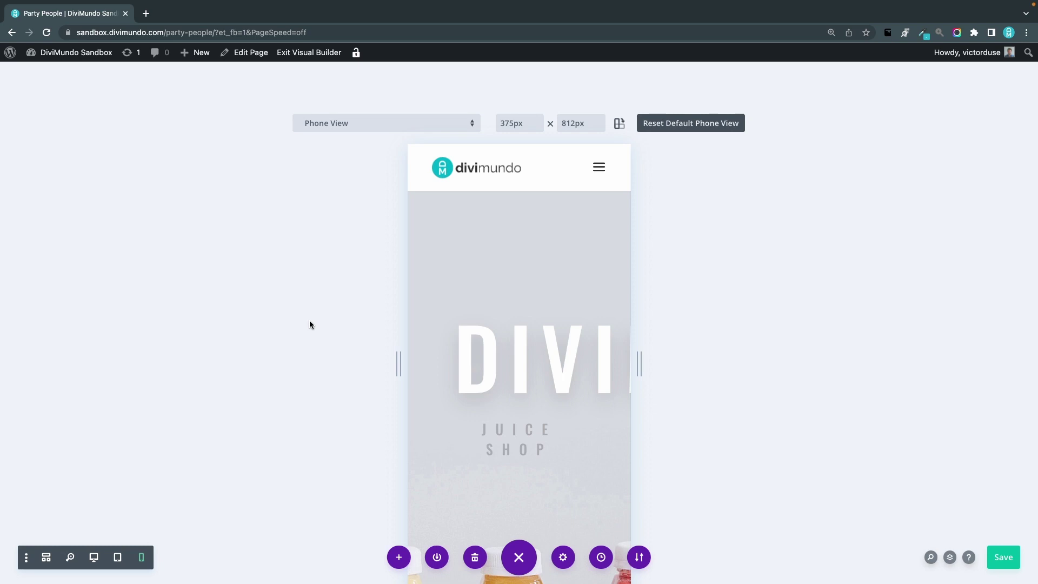
Drag the hero section's top padding handle to shrink it in phone view, then return to desktop view.
mouse_move(584, 257)
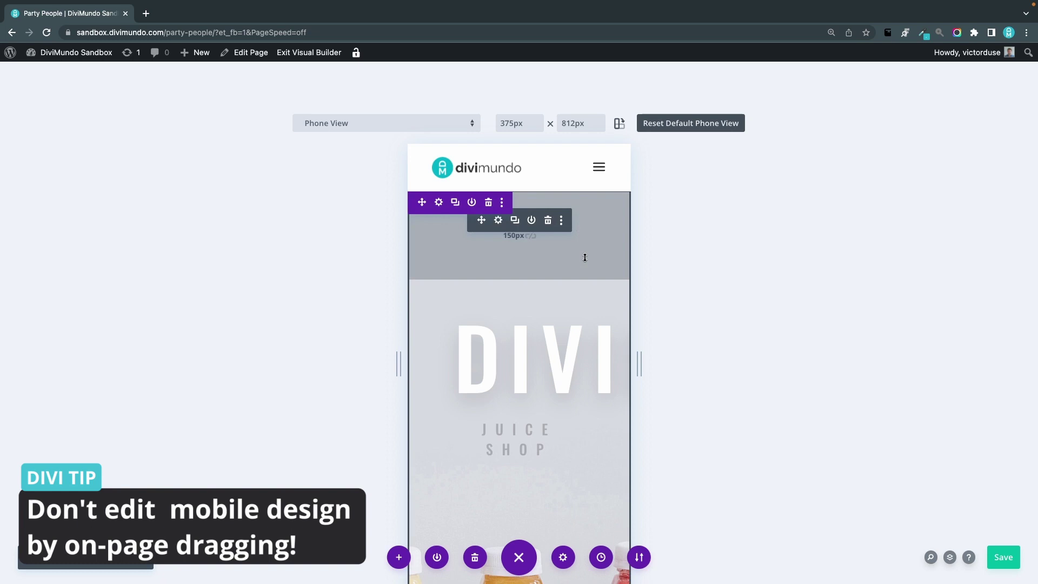
left_click_drag(592, 270, 598, 202)
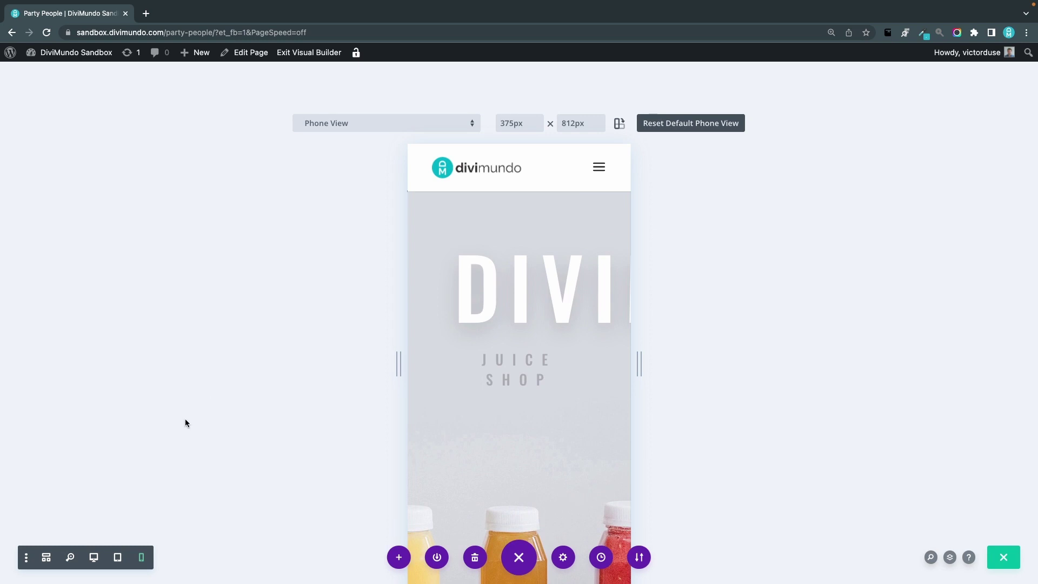
left_click(92, 557)
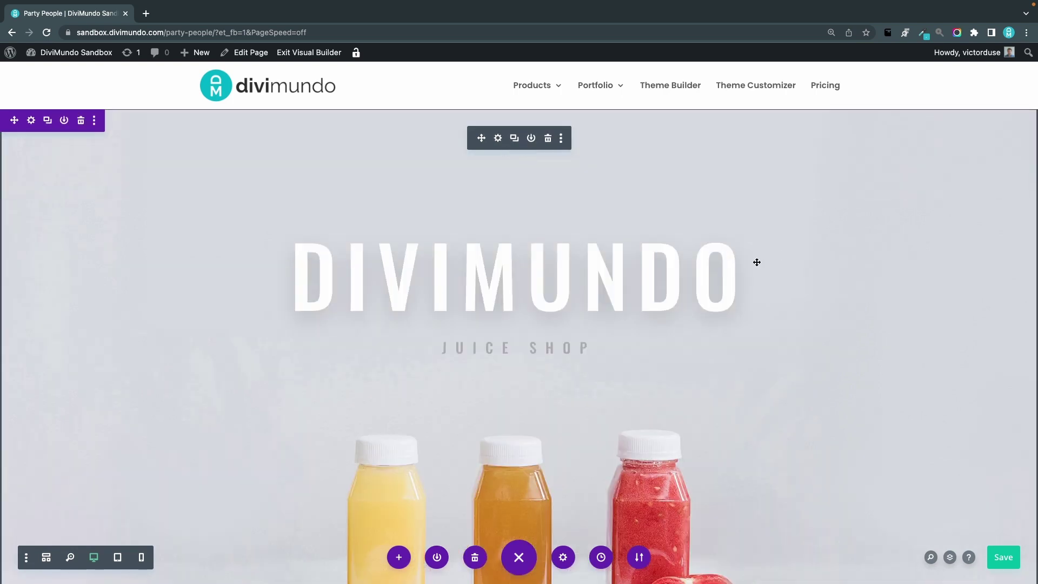
Open the Fullwidth Header's Design spacing options and enable responsive per-device padding values.
left_click(498, 138)
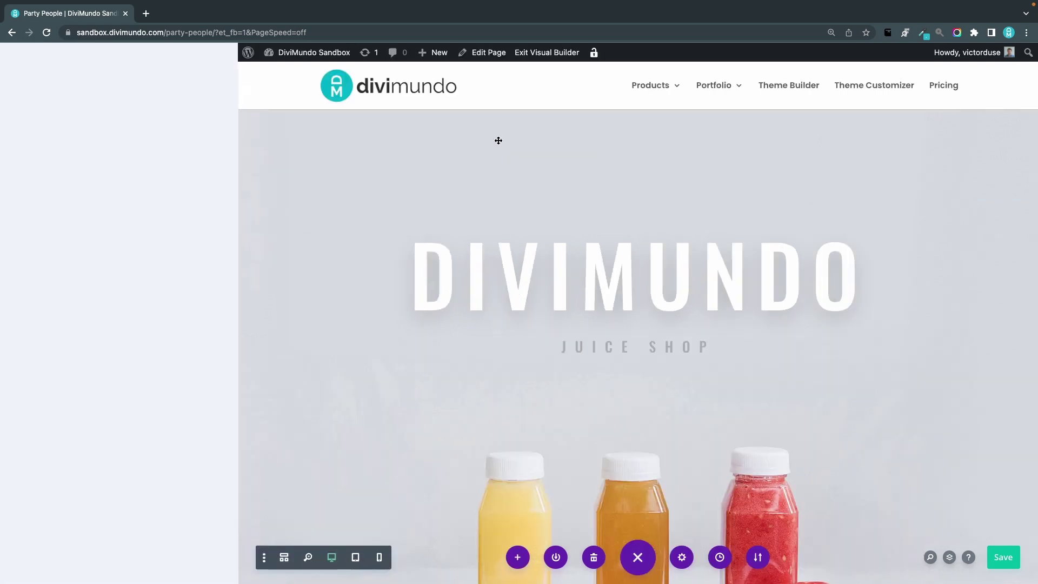
left_click(88, 107)
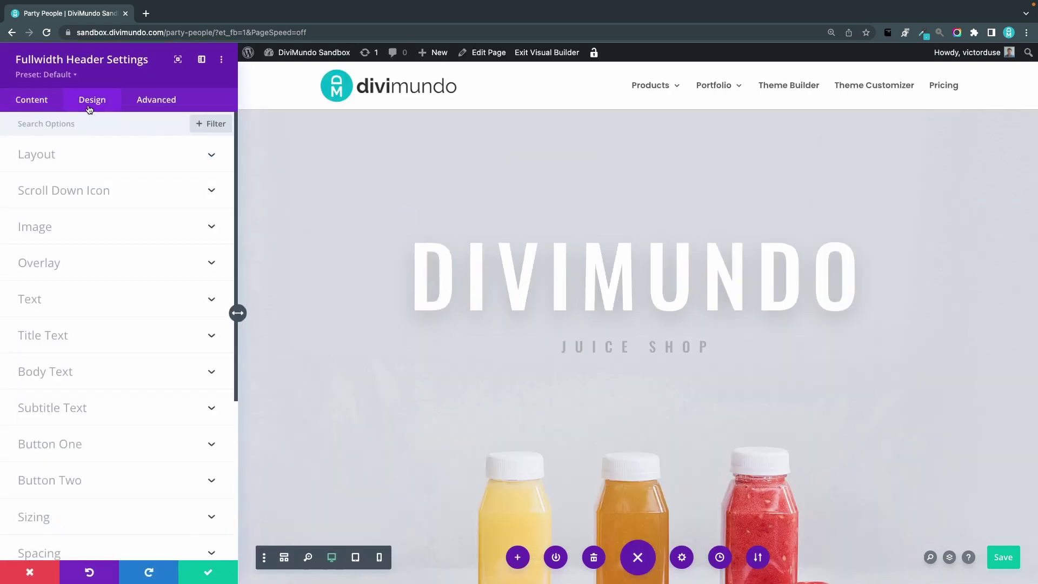
scroll(135, 373, "down", 3)
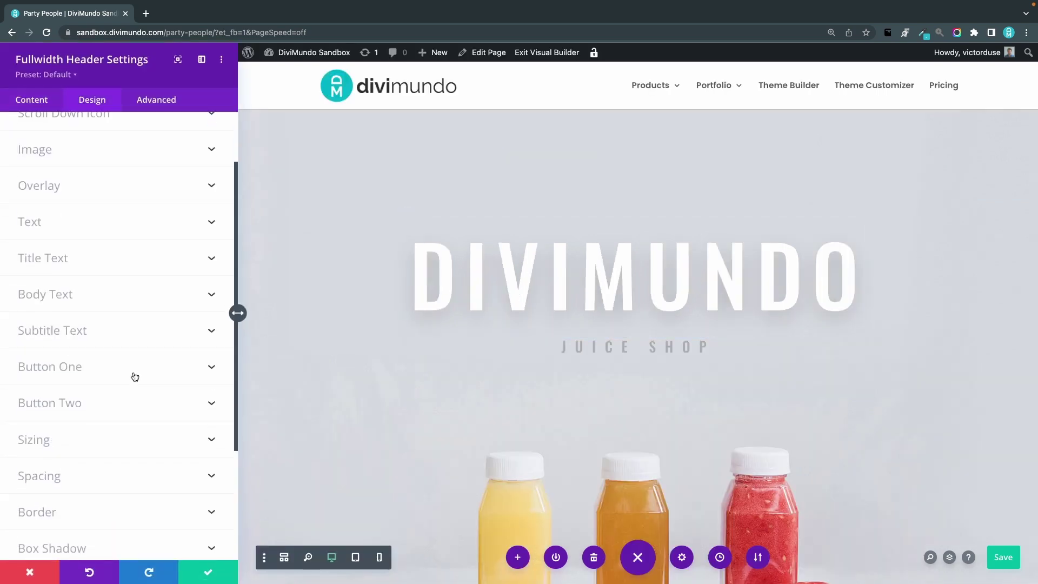
left_click(65, 486)
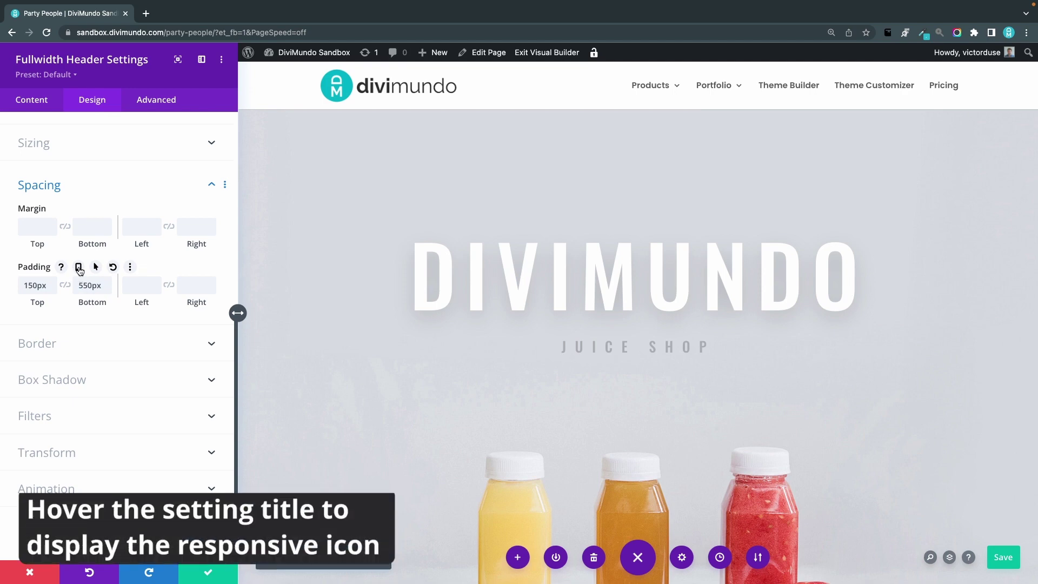
left_click(78, 267)
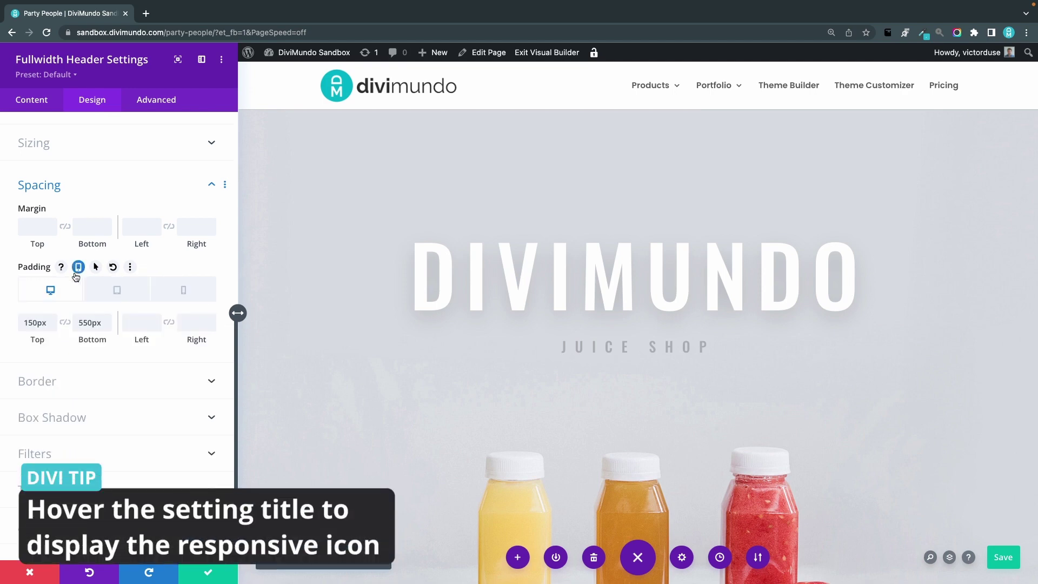
scroll(119, 289, "down", 1)
left_click(118, 286)
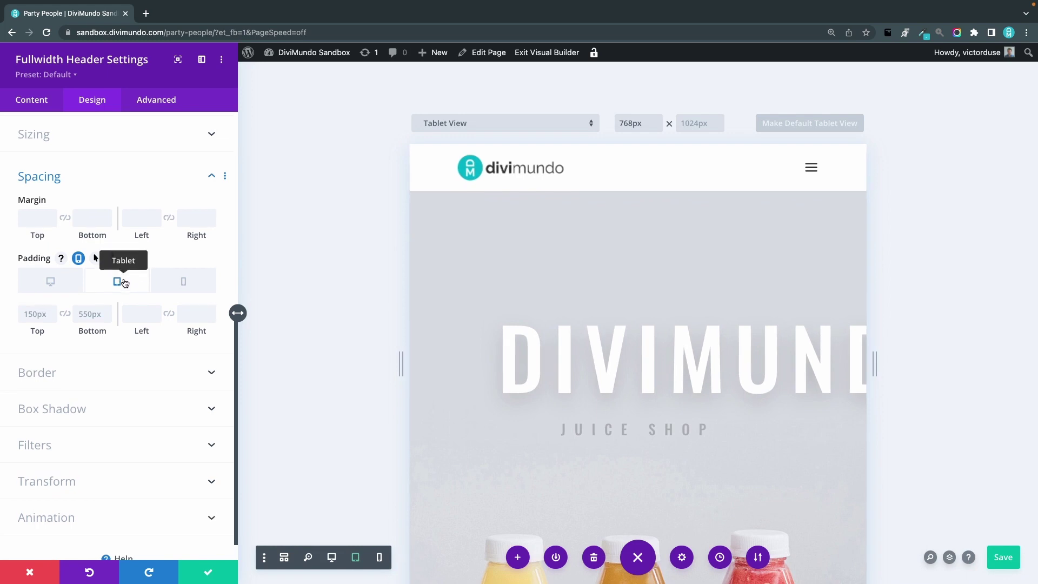
scroll(39, 335, "up", 1)
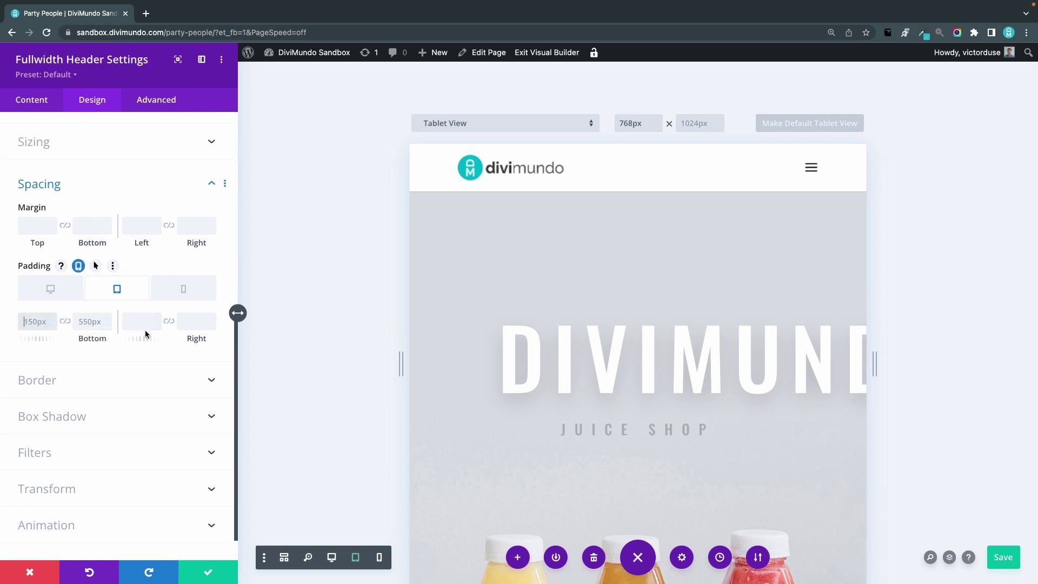
key("BackSpace")
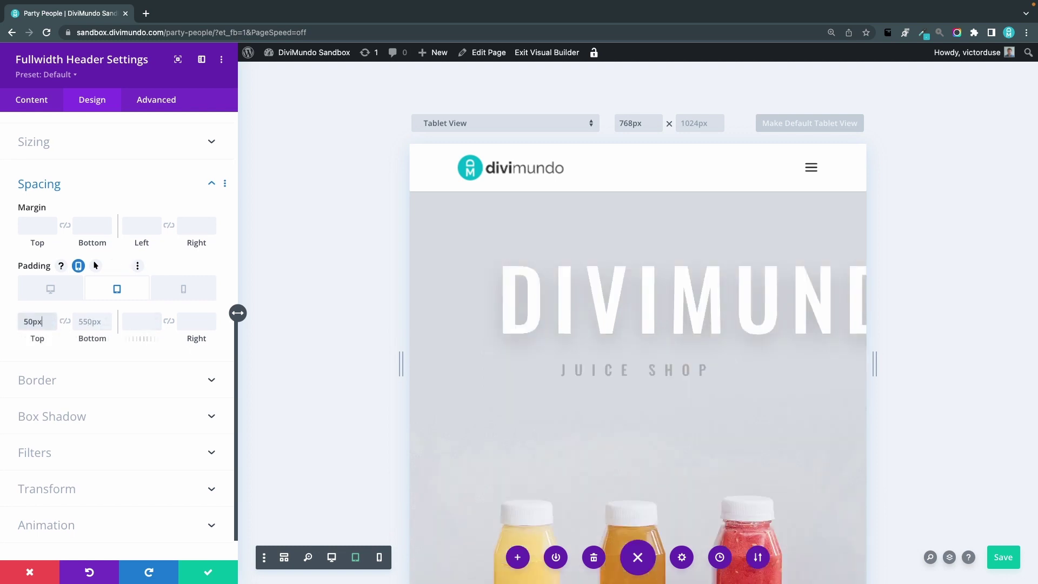
scroll(588, 438, "down", 5)
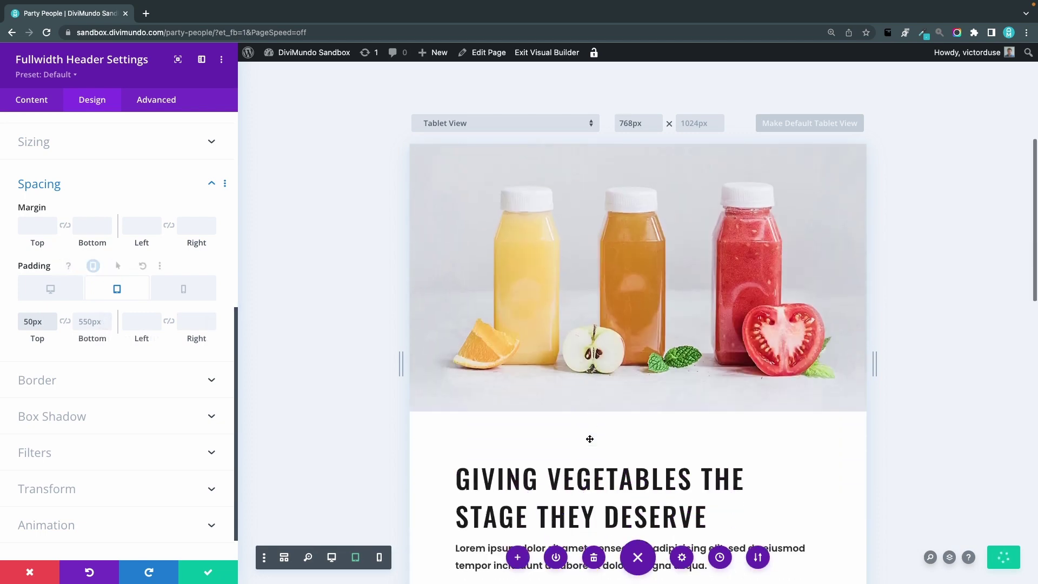
key("Tab")
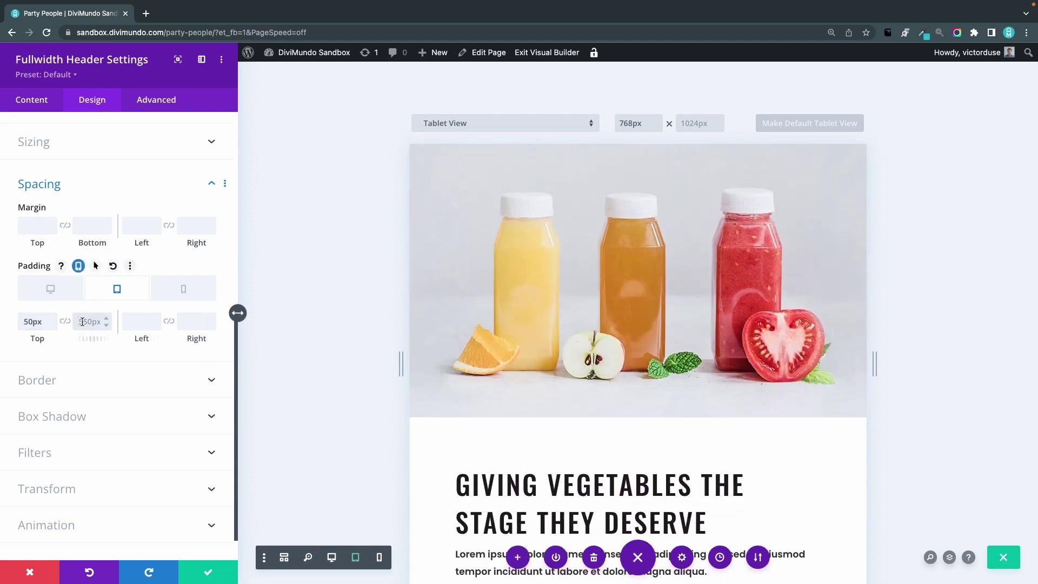
type("300")
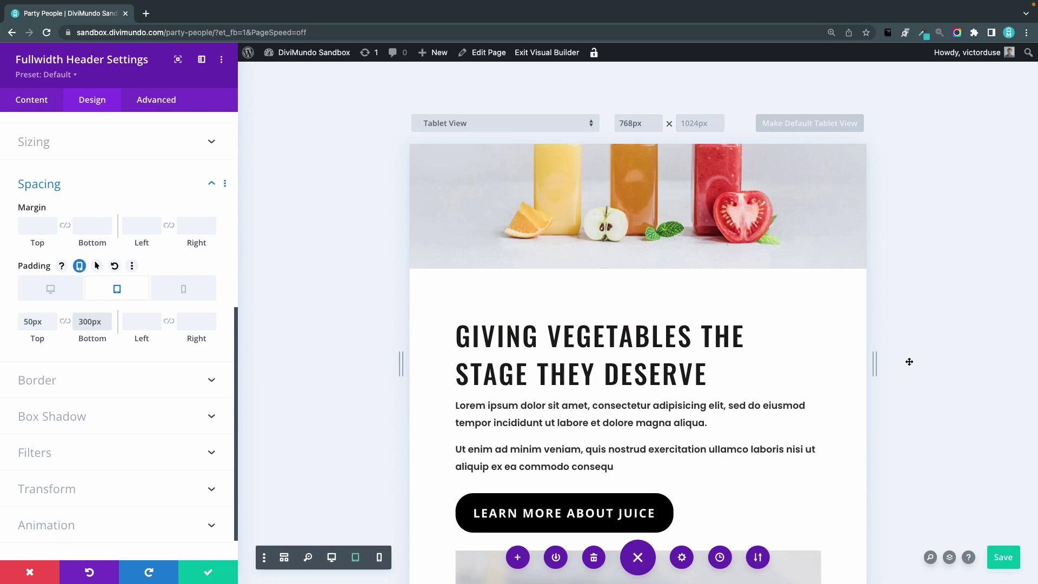
scroll(739, 371, "up", 5)
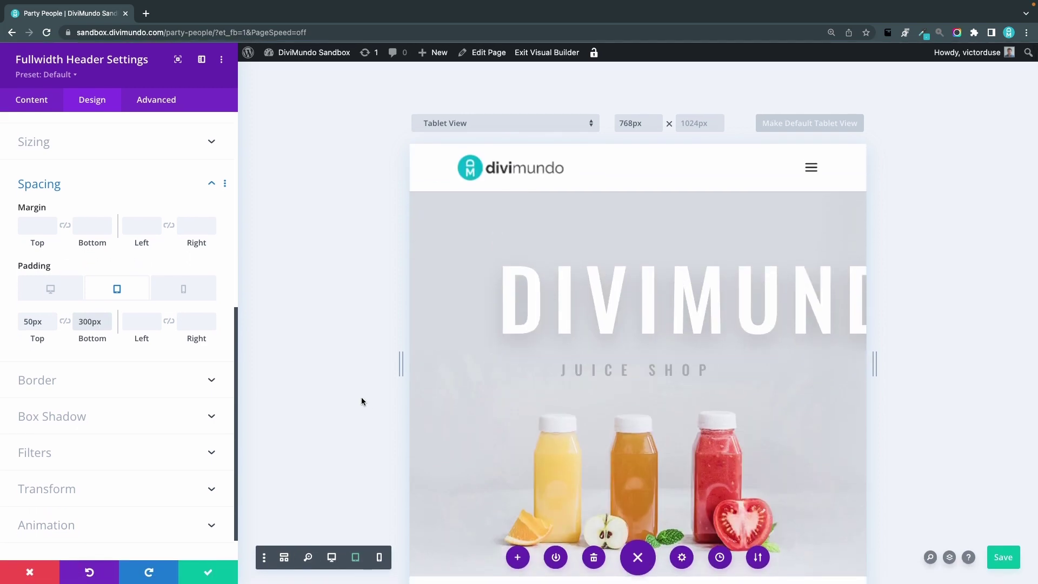
left_click(189, 291)
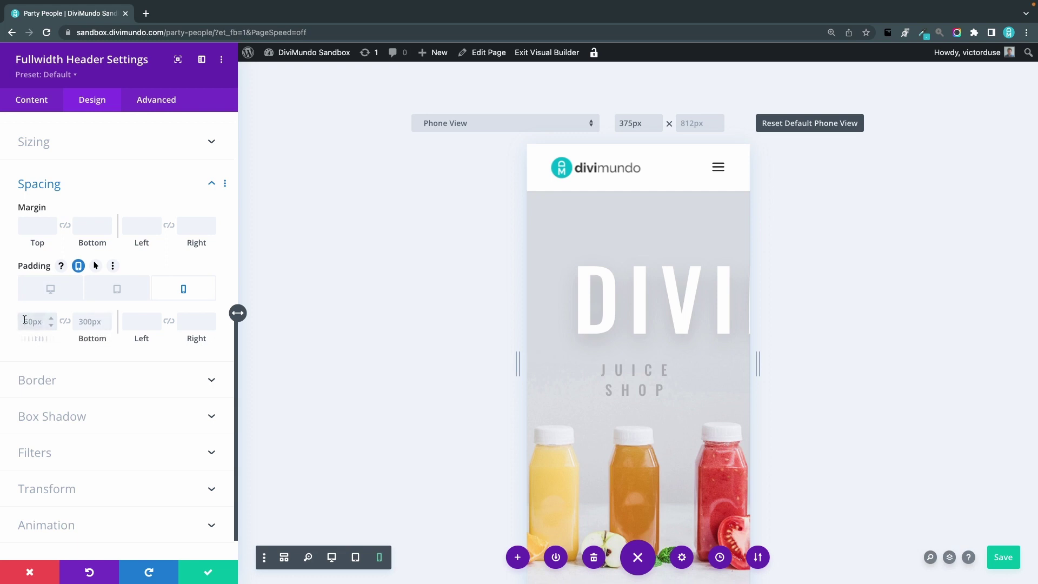
left_click(25, 320)
type("30")
scroll(654, 327, "down", 5)
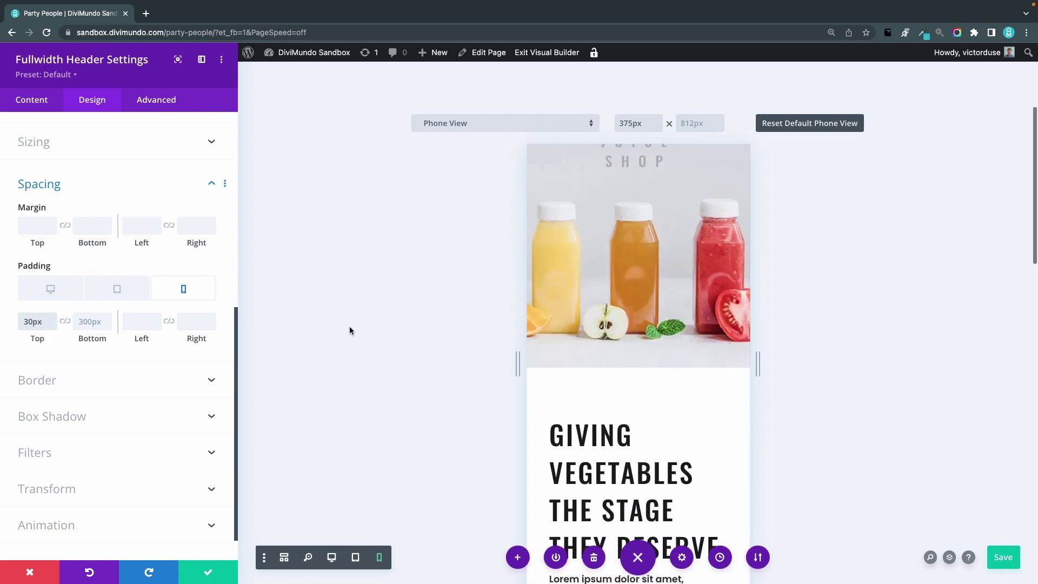
left_click(90, 321)
type("1")
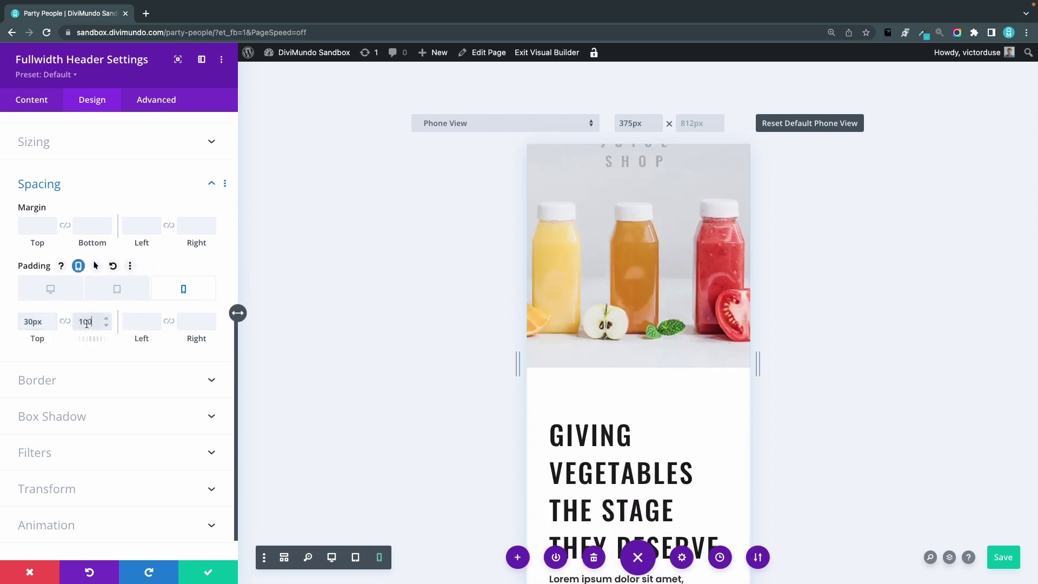
type("00")
key("Return")
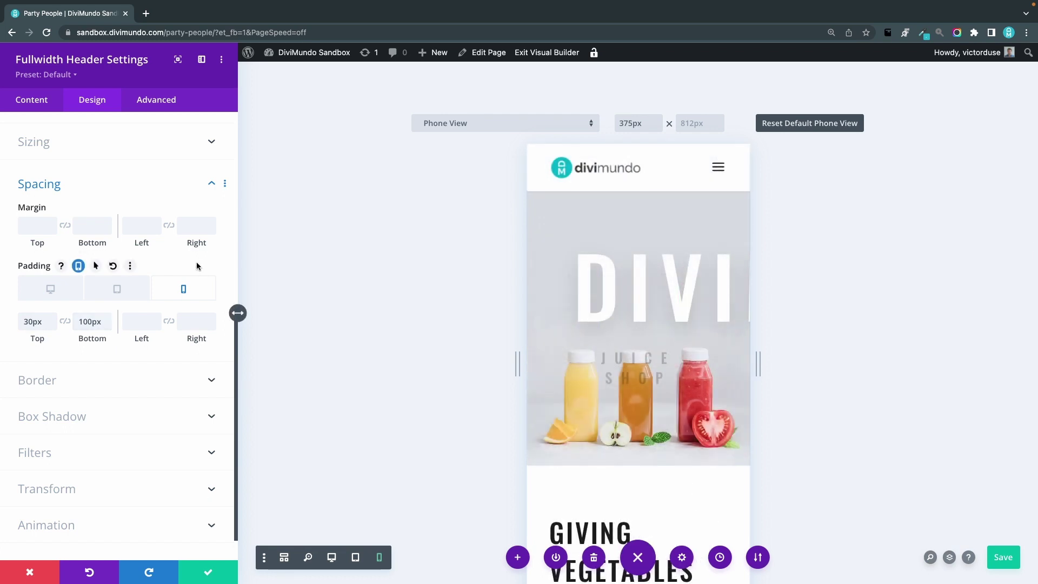
Compare the tablet and desktop padding previews, ending back on the tablet view.
left_click(123, 289)
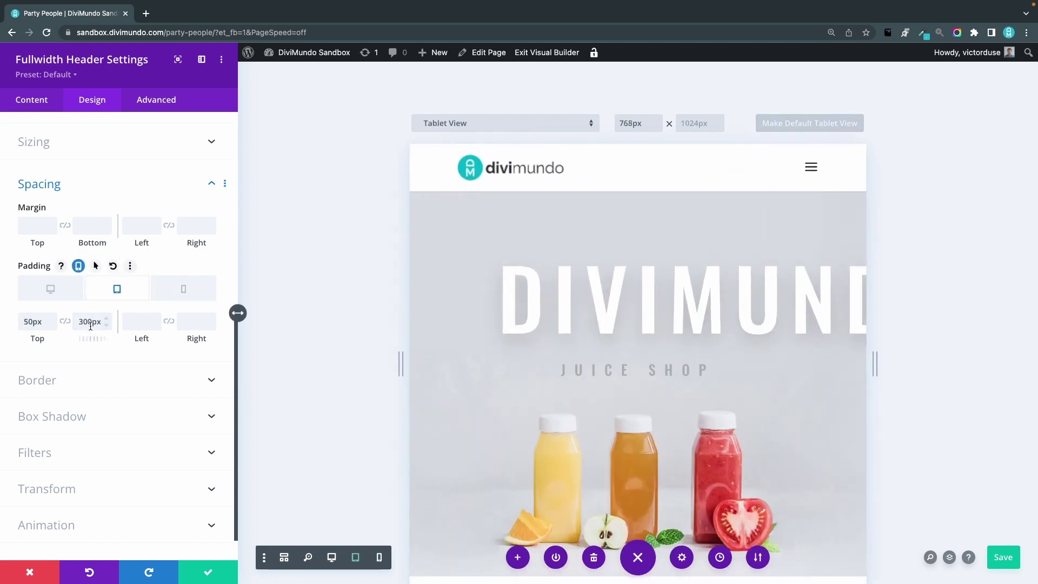
left_click(48, 290)
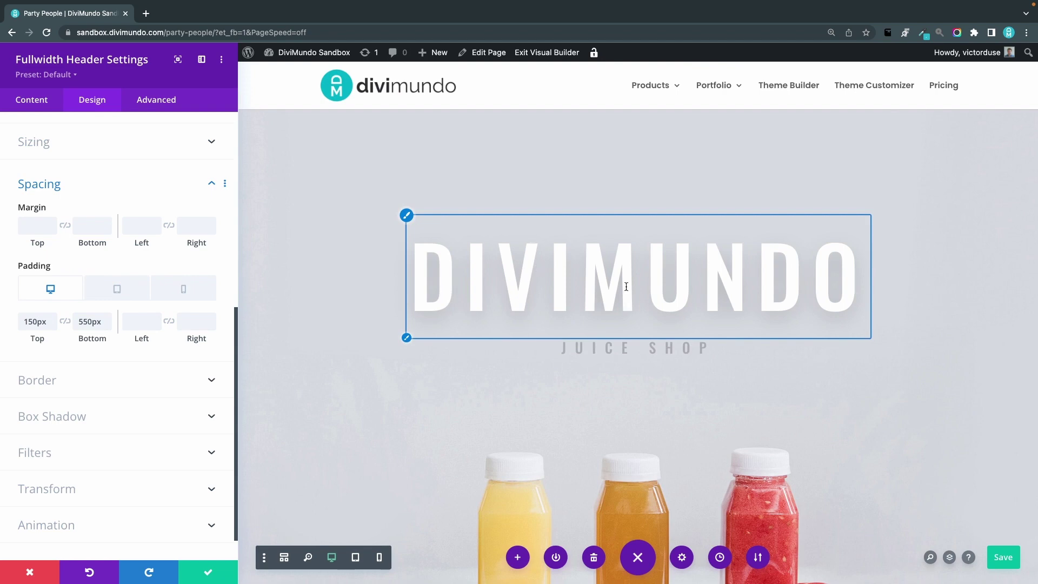
left_click(116, 294)
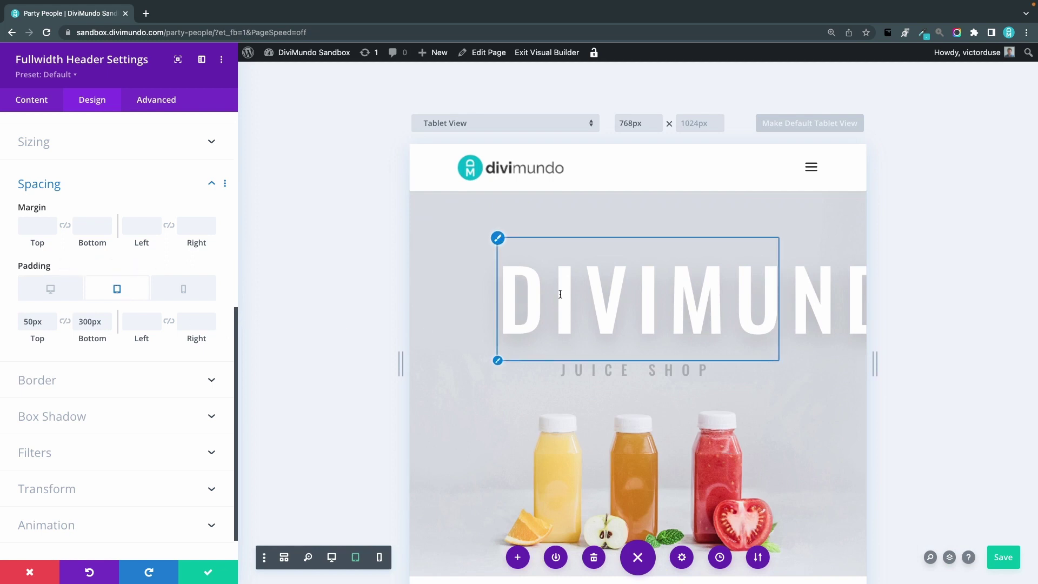
Make the DIVIMUNDO title size responsive: 80px on tablet and 30px on phone.
left_click(497, 239)
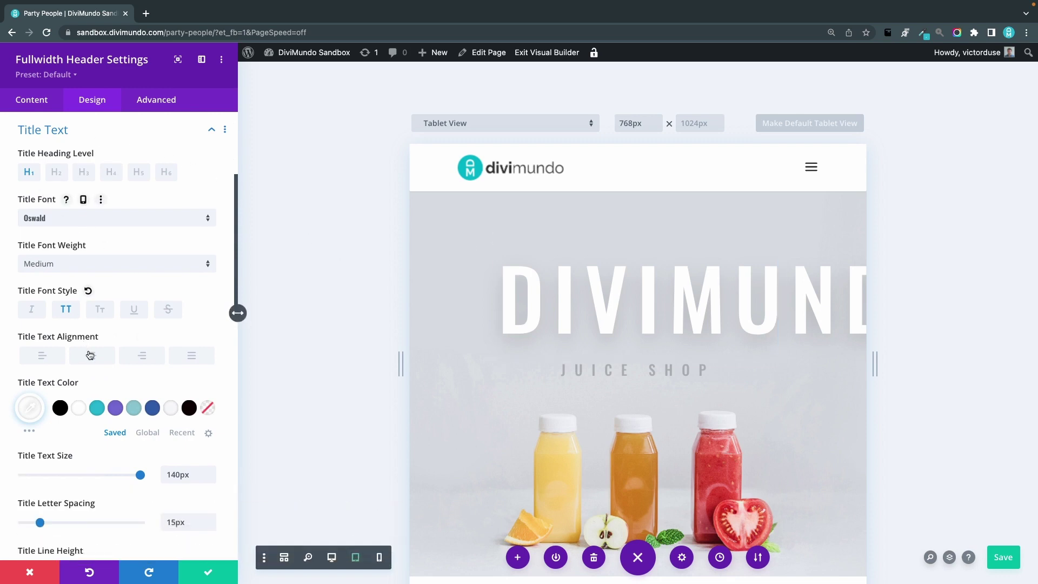
scroll(89, 352, "down", 2)
scroll(89, 352, "down", 2)
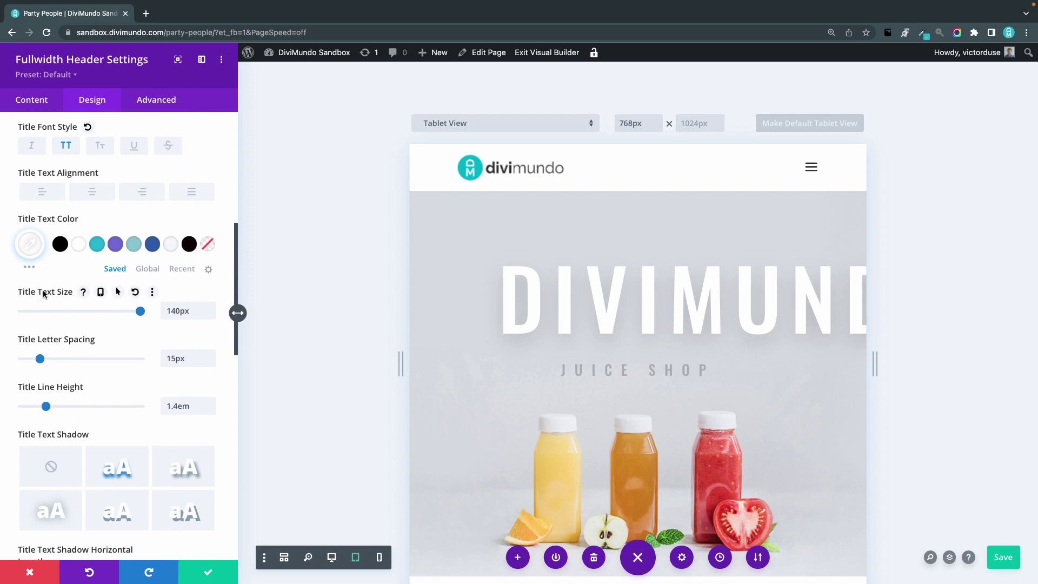
left_click(100, 296)
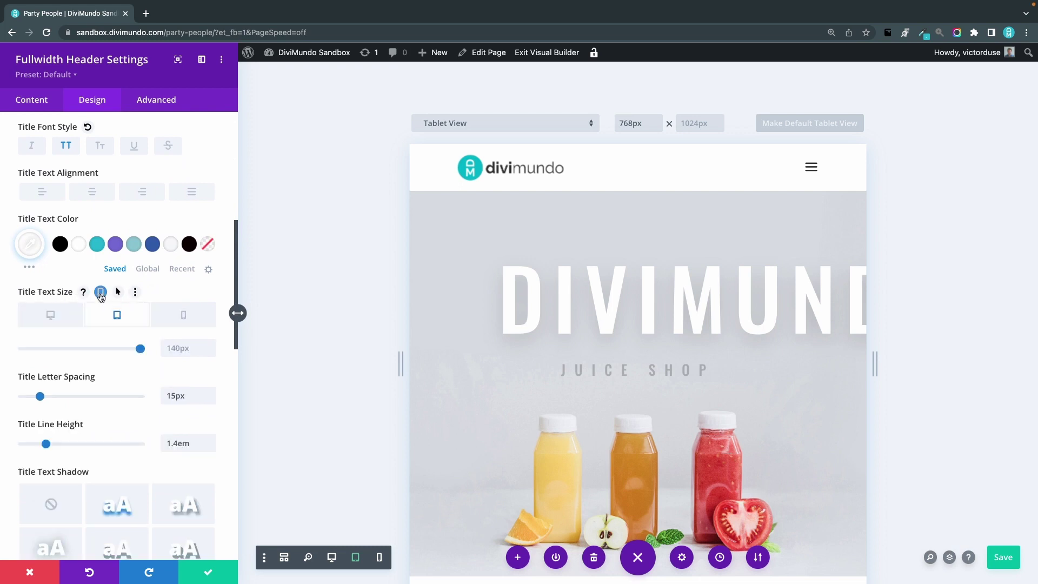
left_click(118, 316)
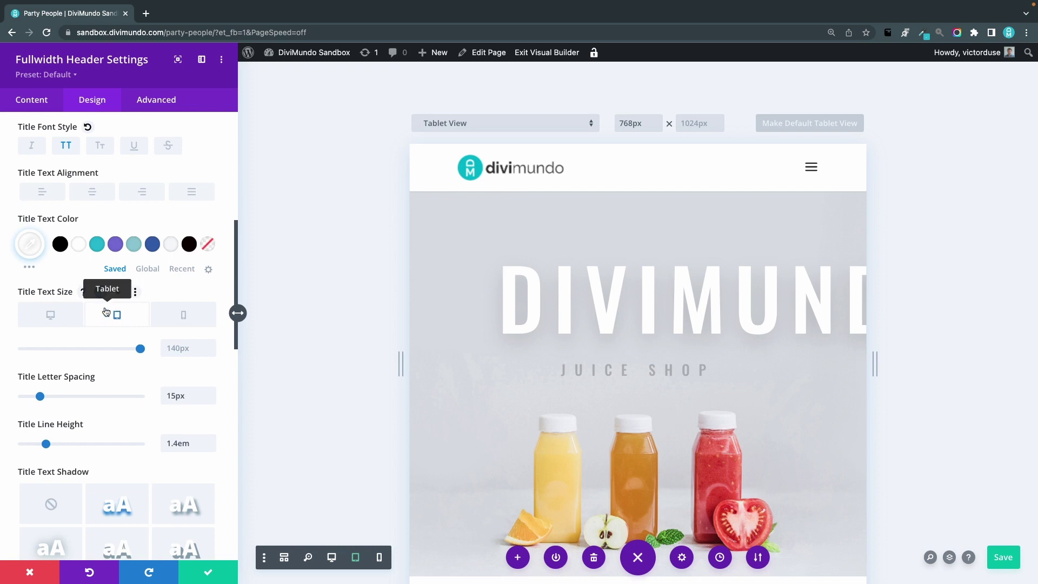
left_click(168, 349)
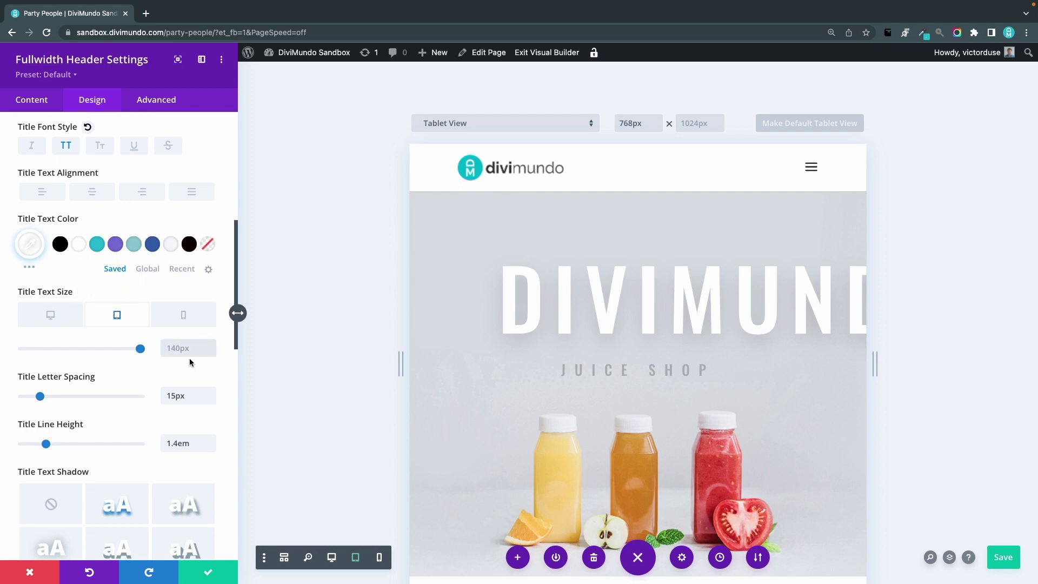
type("80px")
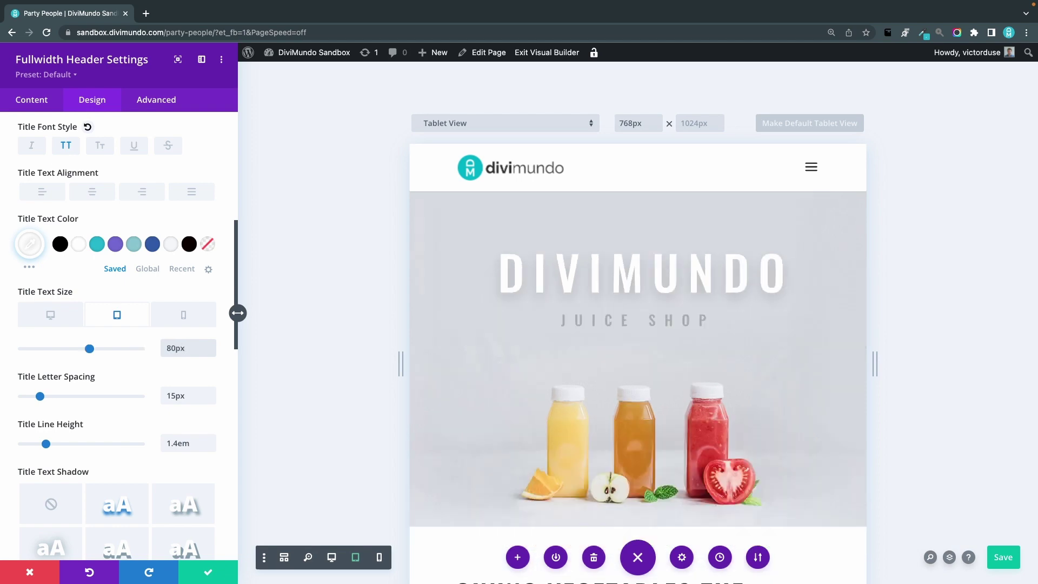
left_click(183, 314)
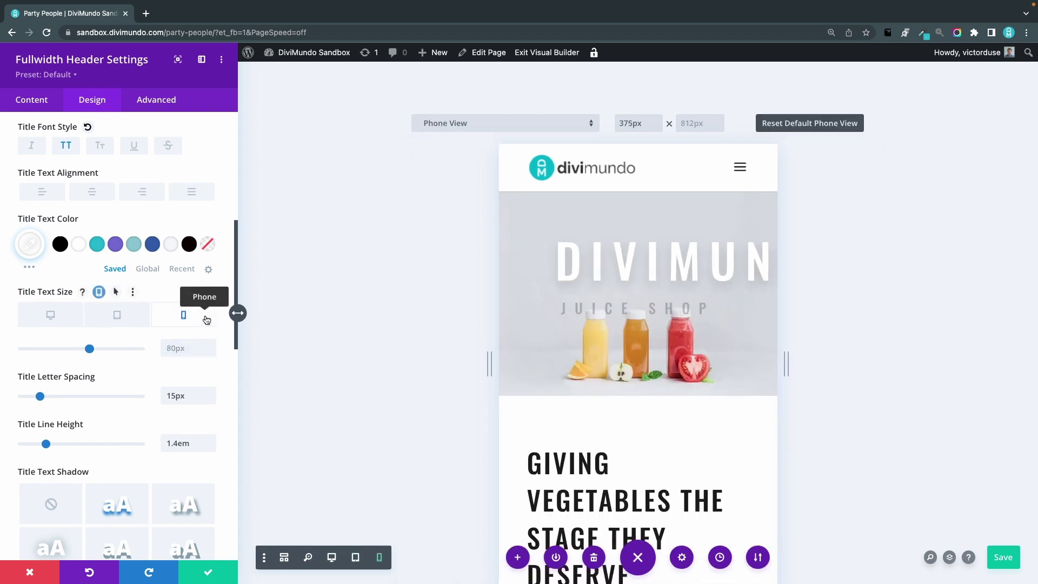
left_click(177, 349)
type("30")
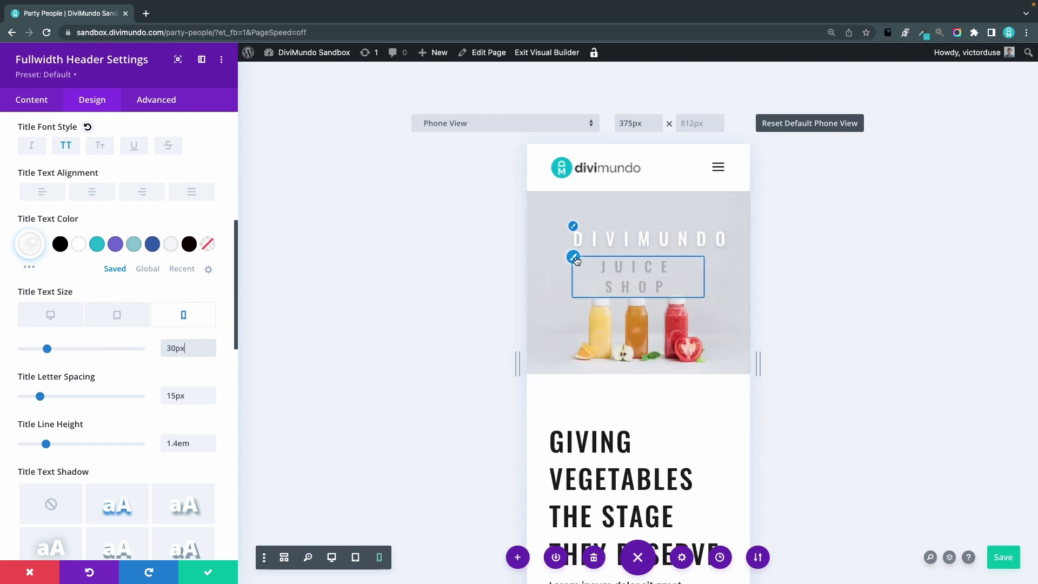
Set the JUICE SHOP subtitle's phone text size to 18px and close the settings.
left_click(608, 275)
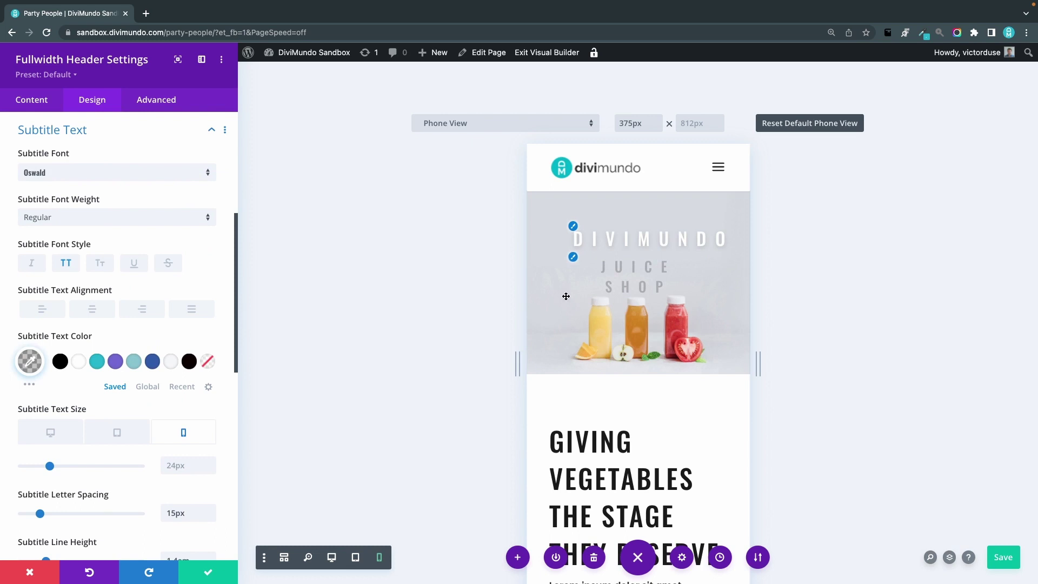
scroll(154, 324, "down", 4)
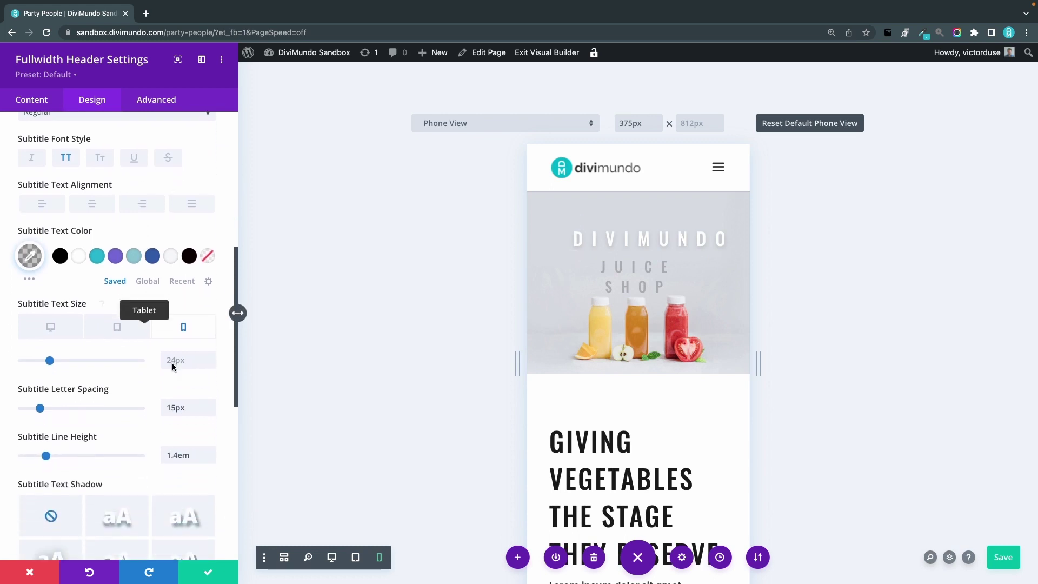
left_click(183, 360)
type("1")
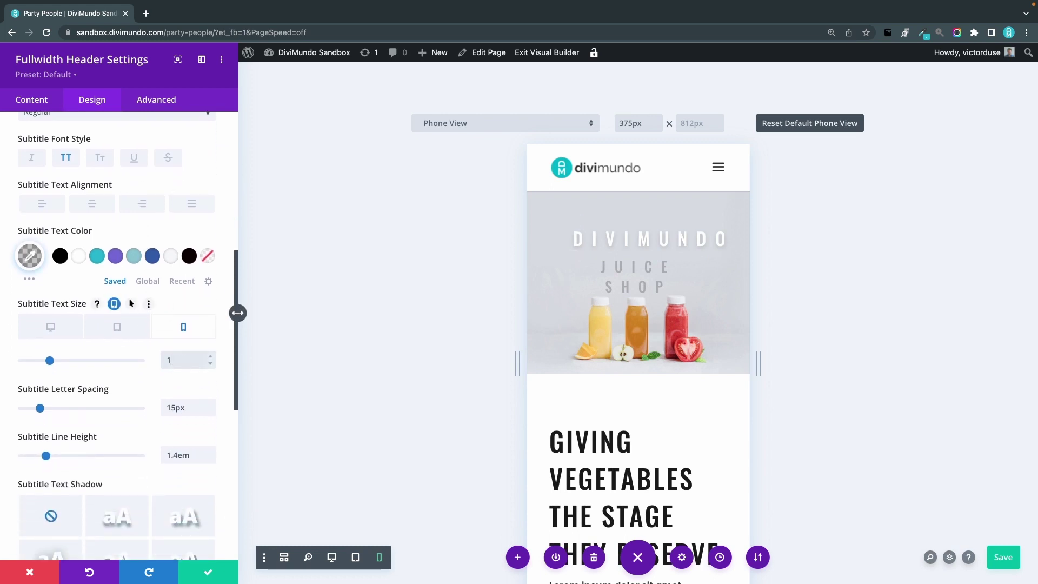
type("8")
left_click(331, 288)
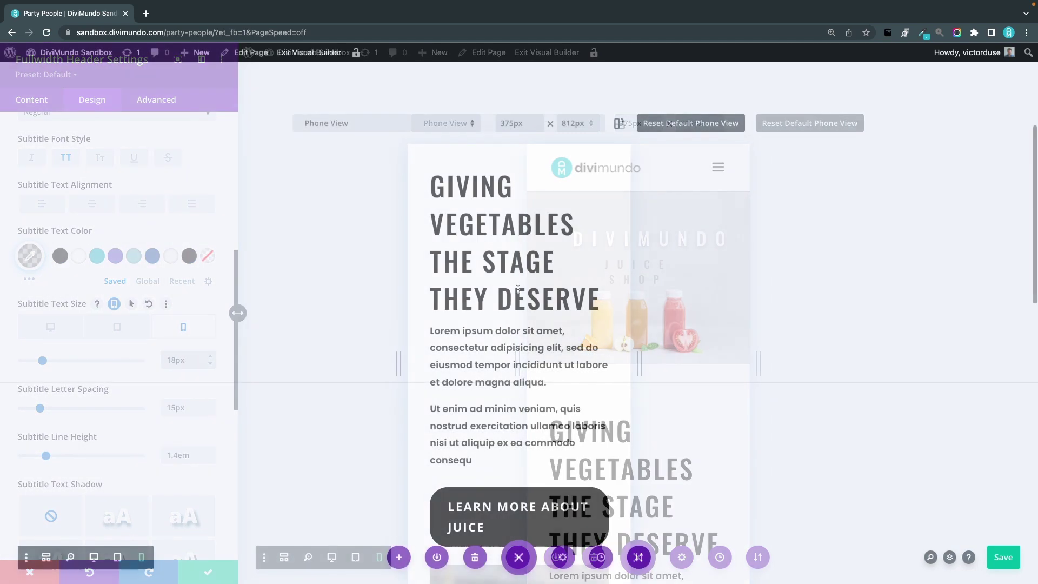
Make the vegetables heading's text size responsive, changing the phone value from 21px to 23px.
left_click(498, 196)
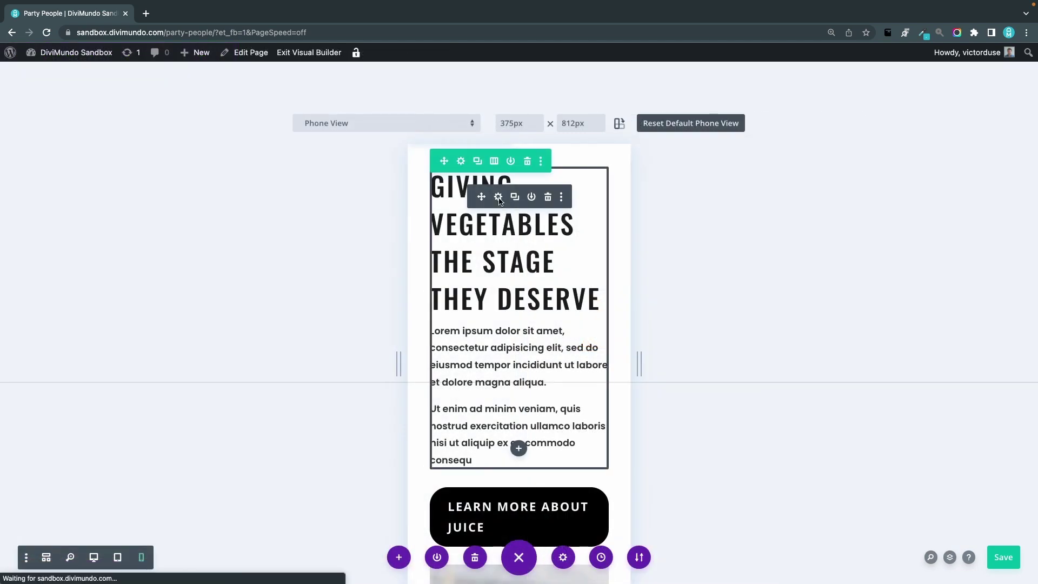
left_click(91, 99)
left_click(65, 190)
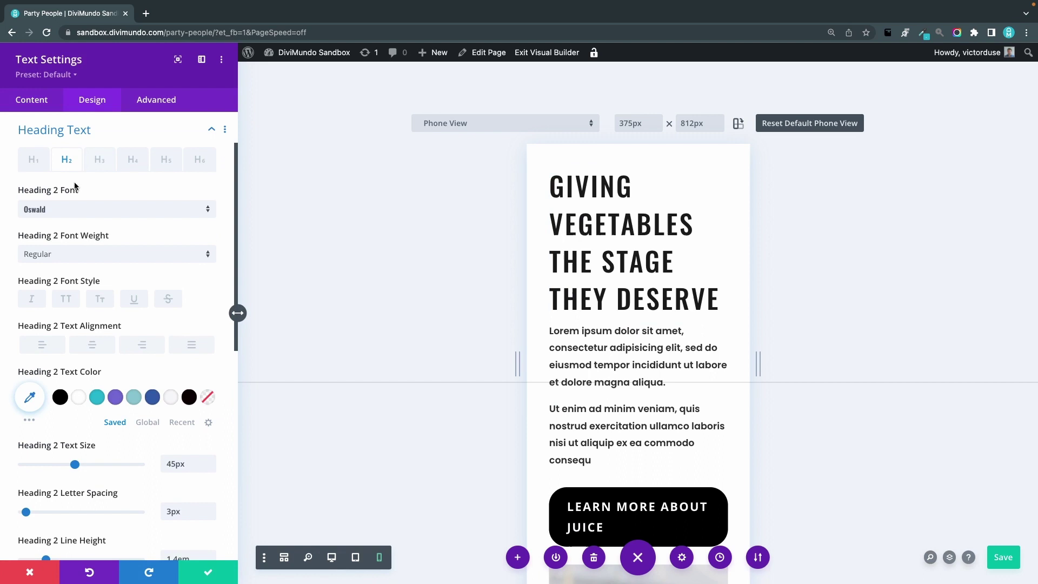
scroll(183, 385, "down", 3)
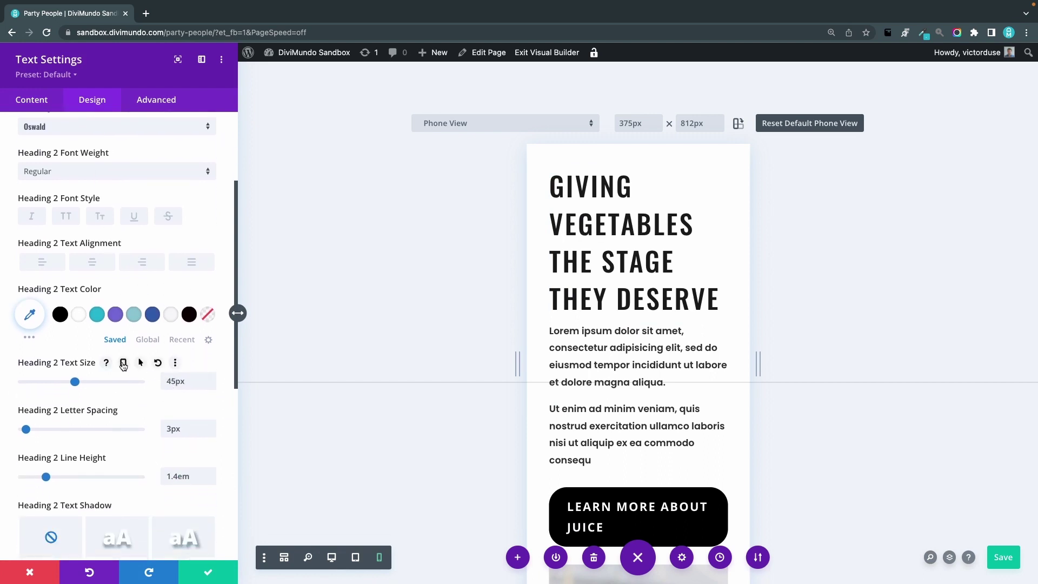
left_click(123, 363)
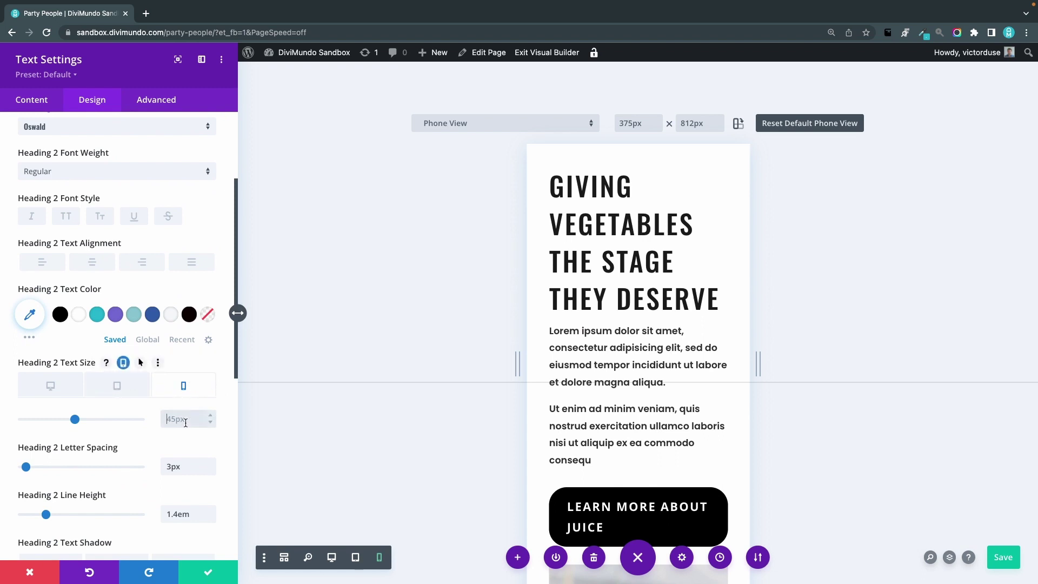
type("21px")
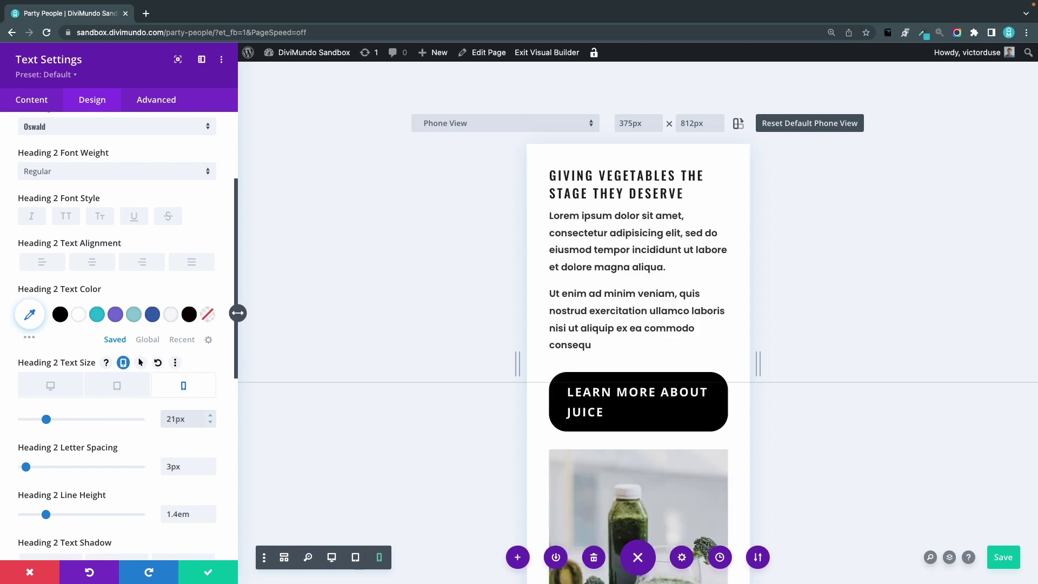
left_click_drag(195, 424, 153, 423)
type("23px")
Enable per-device values for heading line height and letter spacing, then save the text settings.
scroll(160, 428, "down", 3)
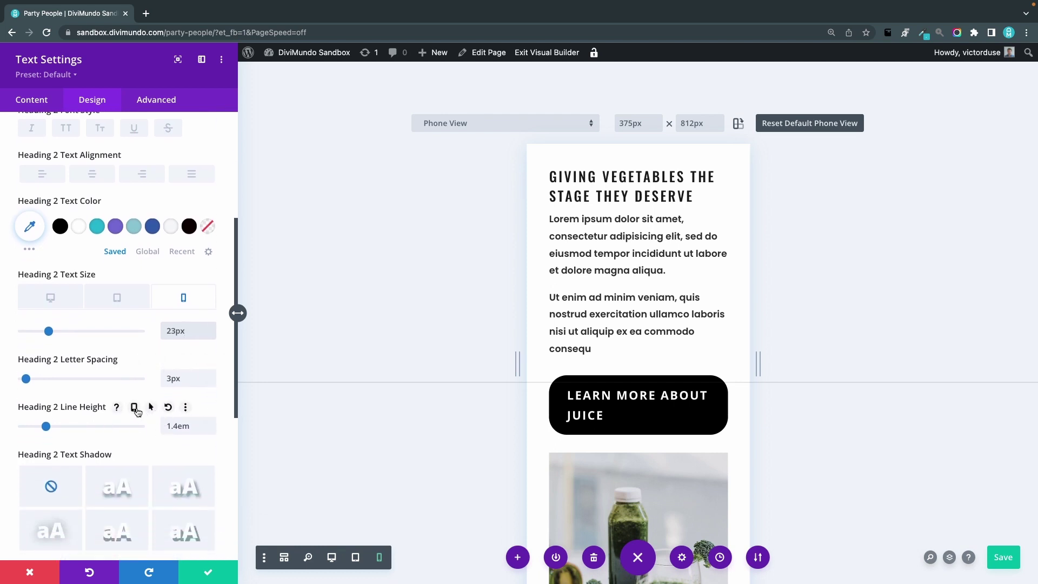
left_click(134, 407)
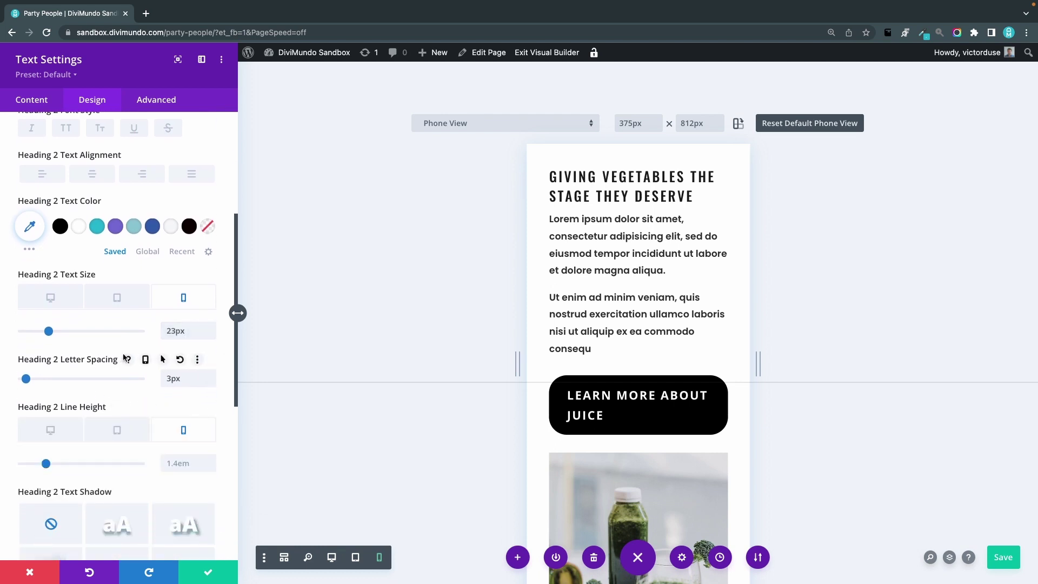
left_click(145, 360)
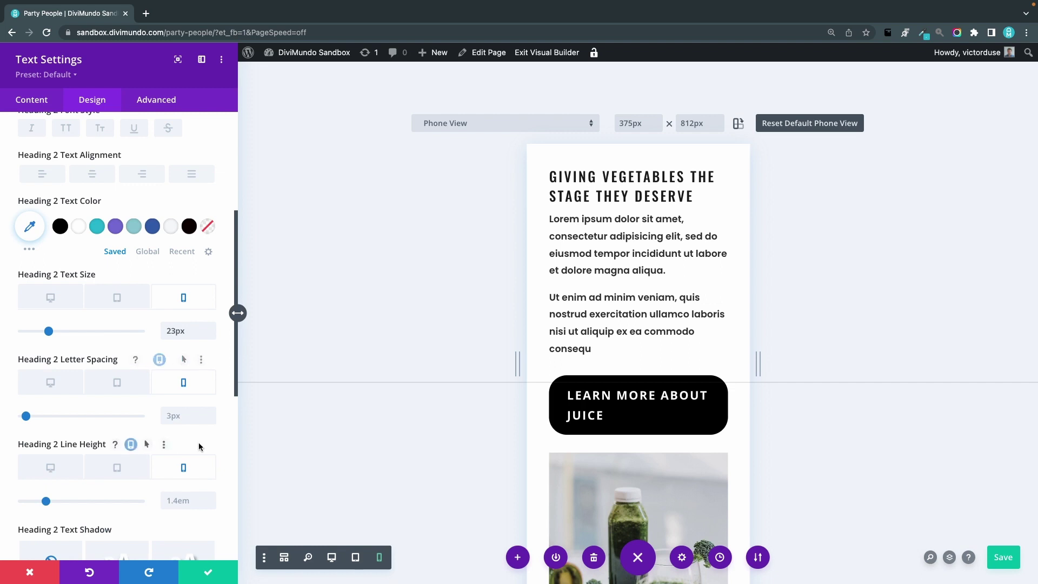
left_click(208, 572)
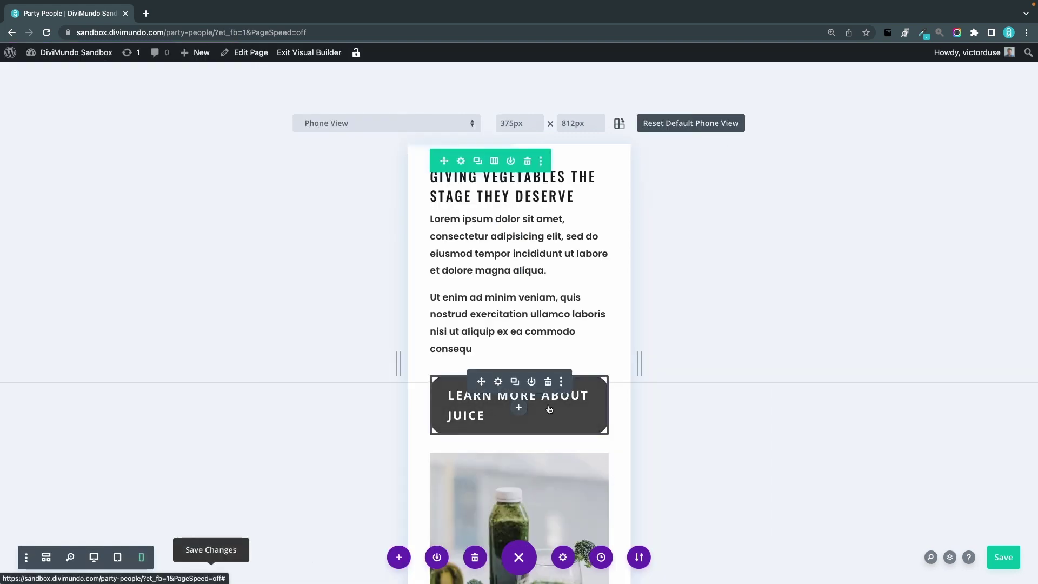
Delete 'About Juice' from the button label, then undo to restore 'Learn More About Juice'.
left_click(544, 427)
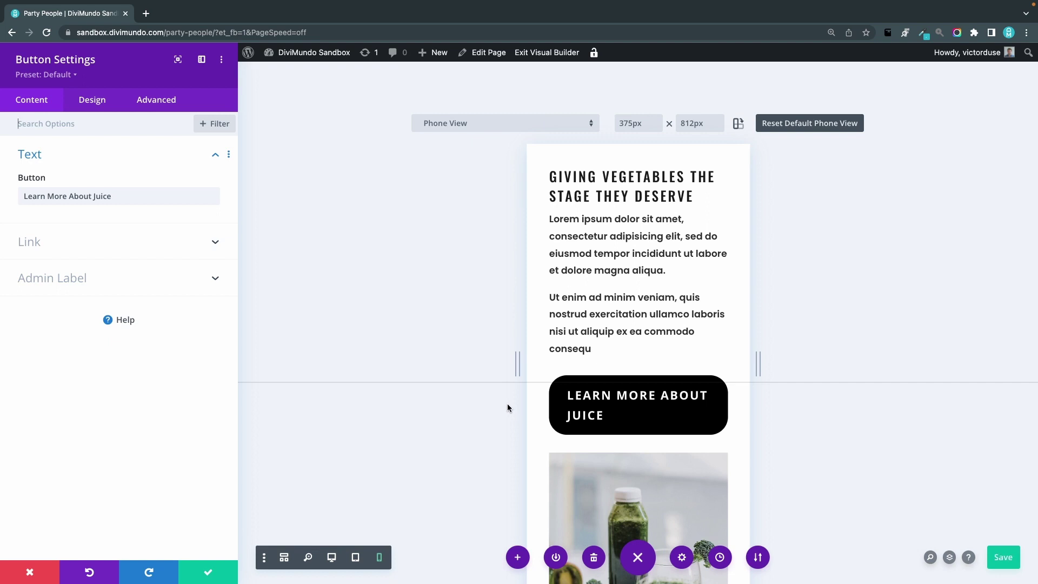
left_click_drag(69, 196, 136, 196)
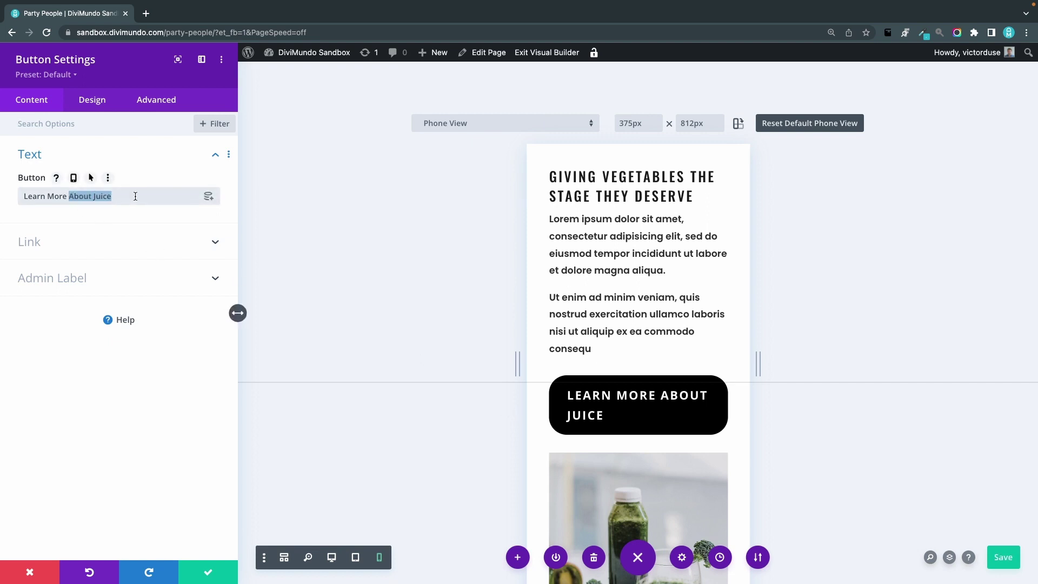
key("BackSpace")
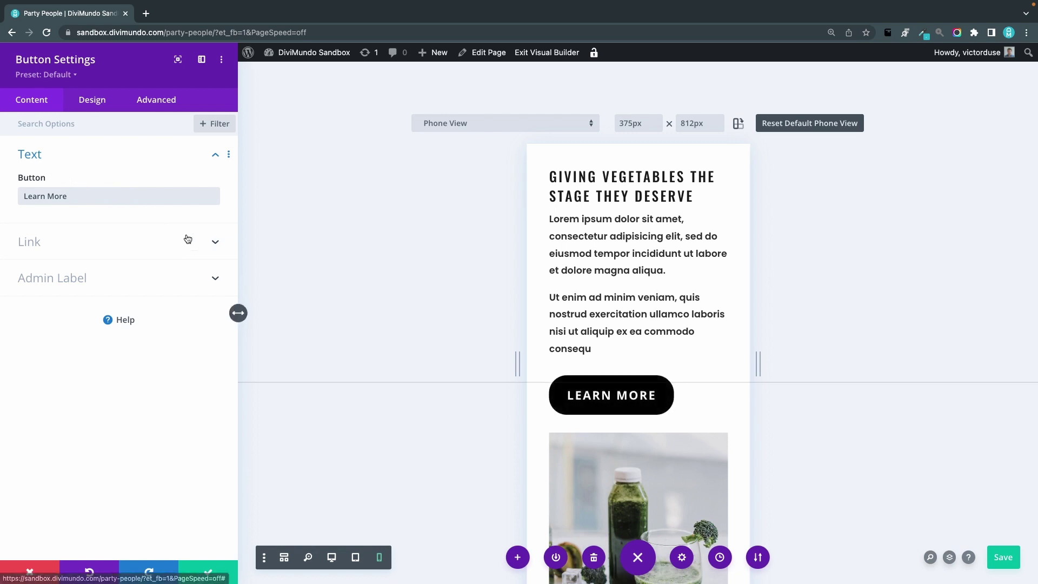
key("super+z")
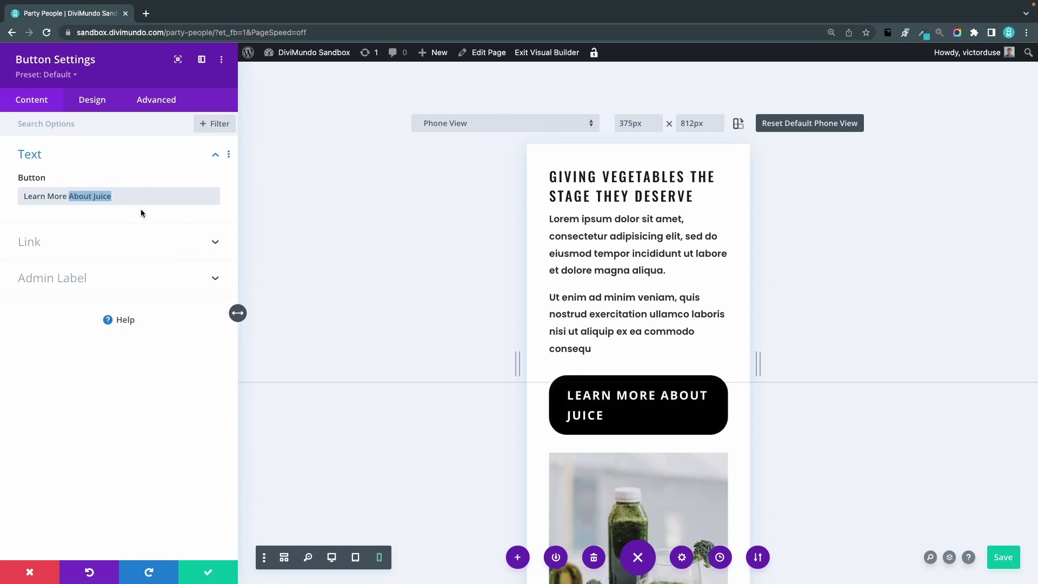
Enable responsive Button Text Size and set the phone value to 14px.
left_click(90, 107)
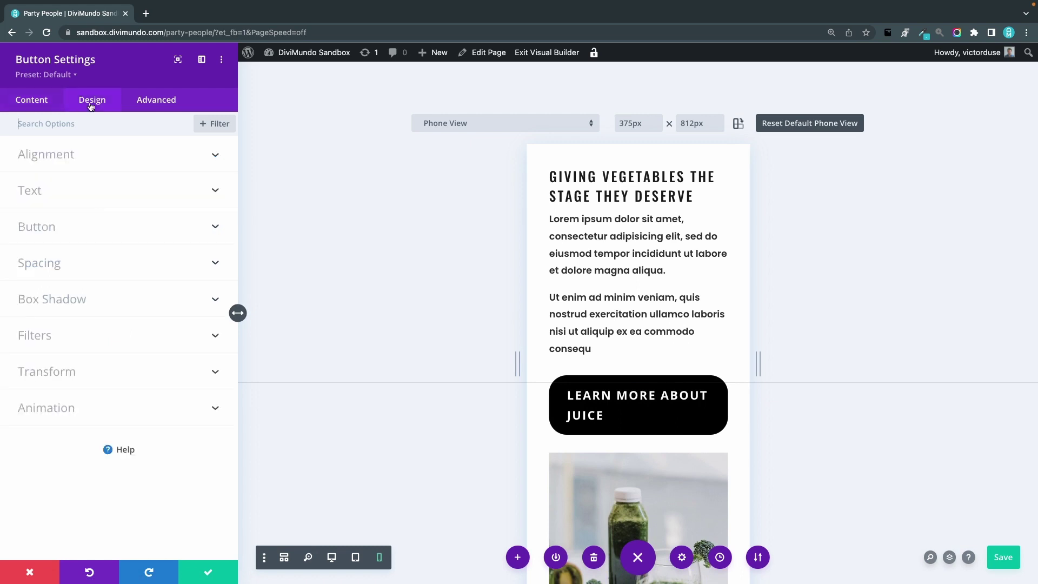
left_click(68, 225)
mouse_move(62, 214)
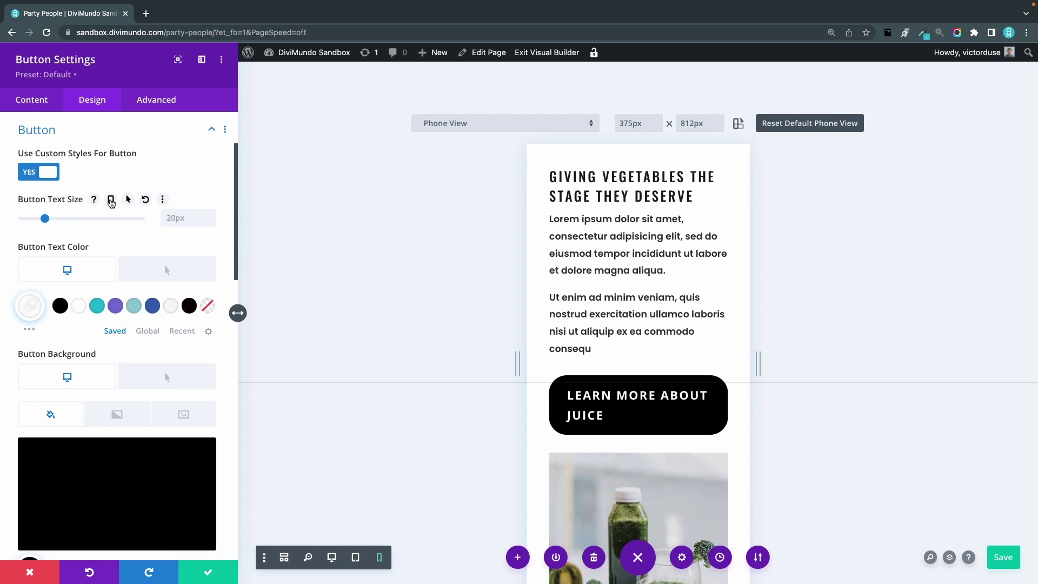
left_click(110, 200)
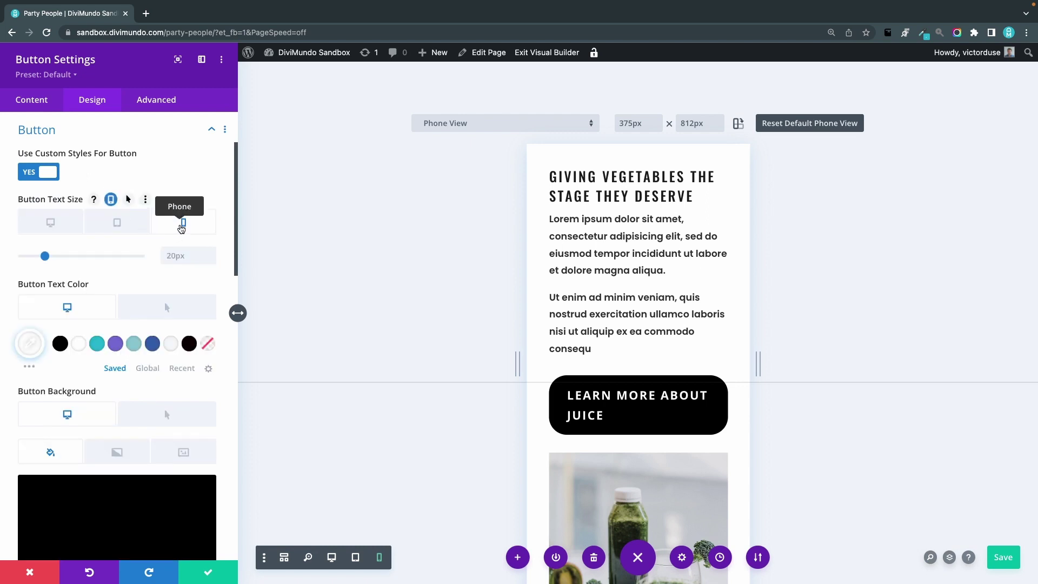
left_click(182, 254)
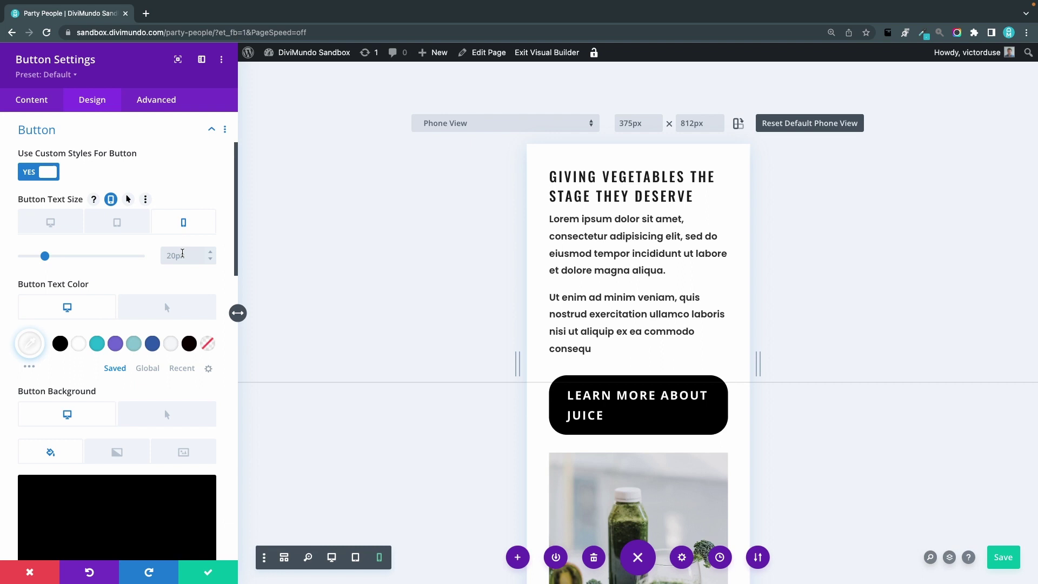
type("16px")
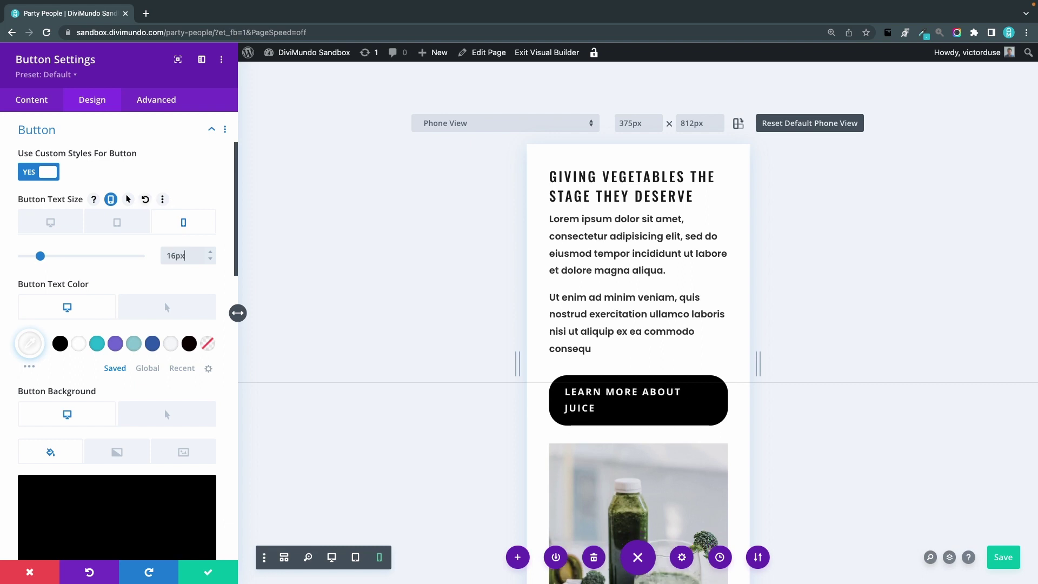
left_click_drag(40, 256, 37, 258)
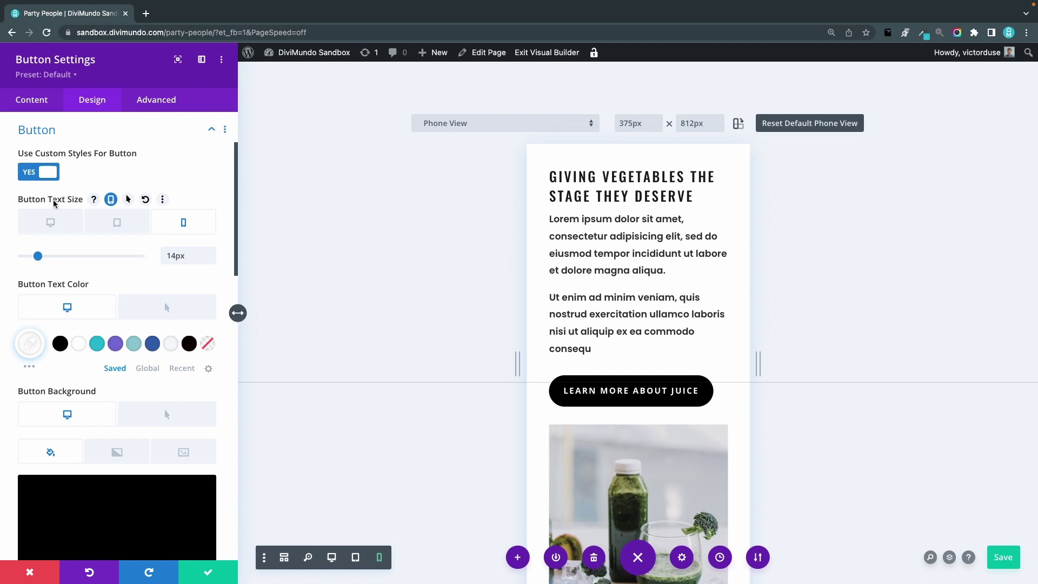
Check the button at desktop and 375px phone widths, then open the green juice image's settings.
right_click(38, 202)
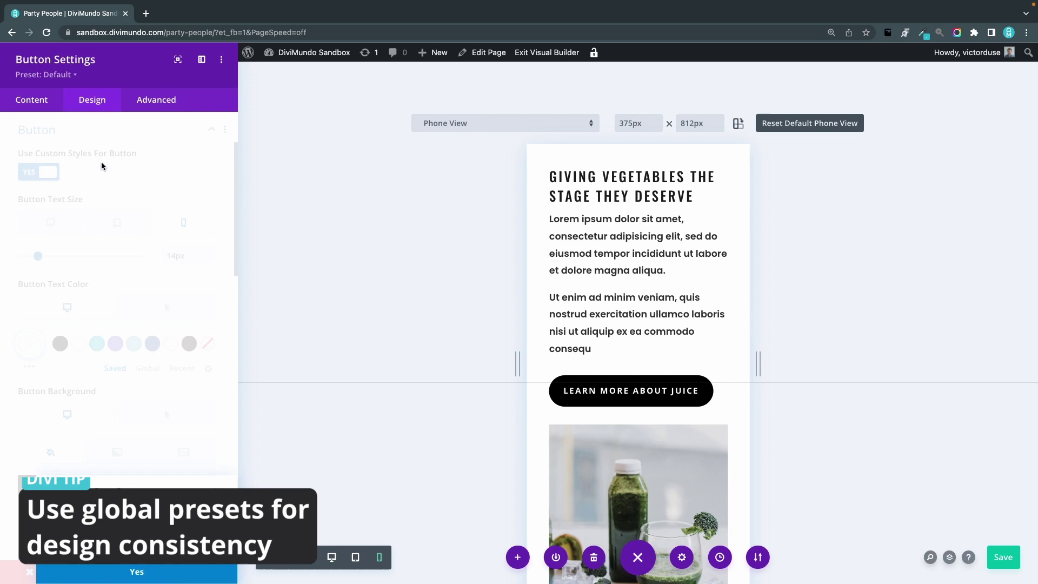
left_click(159, 571)
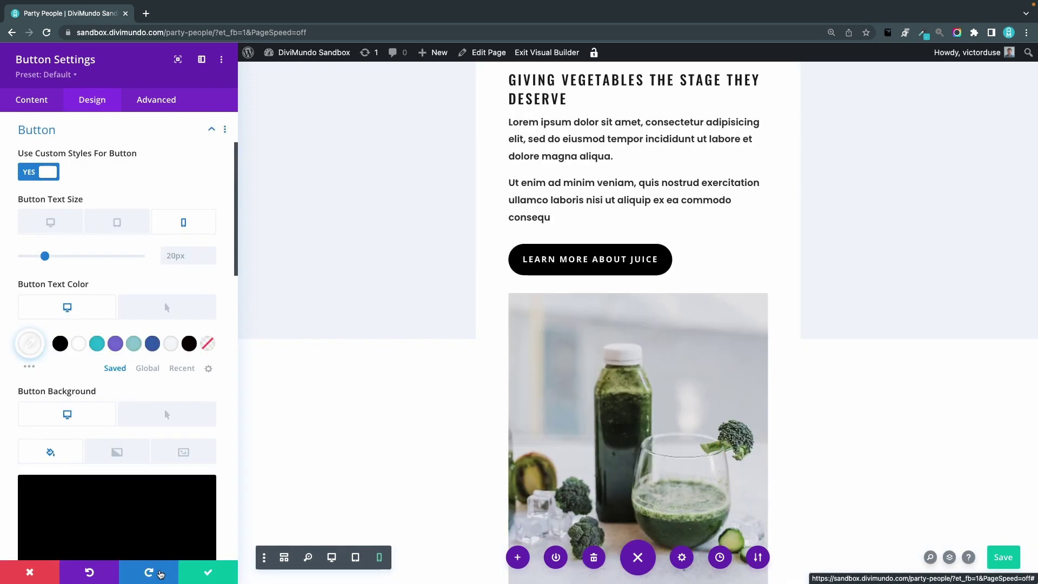
left_click(159, 572)
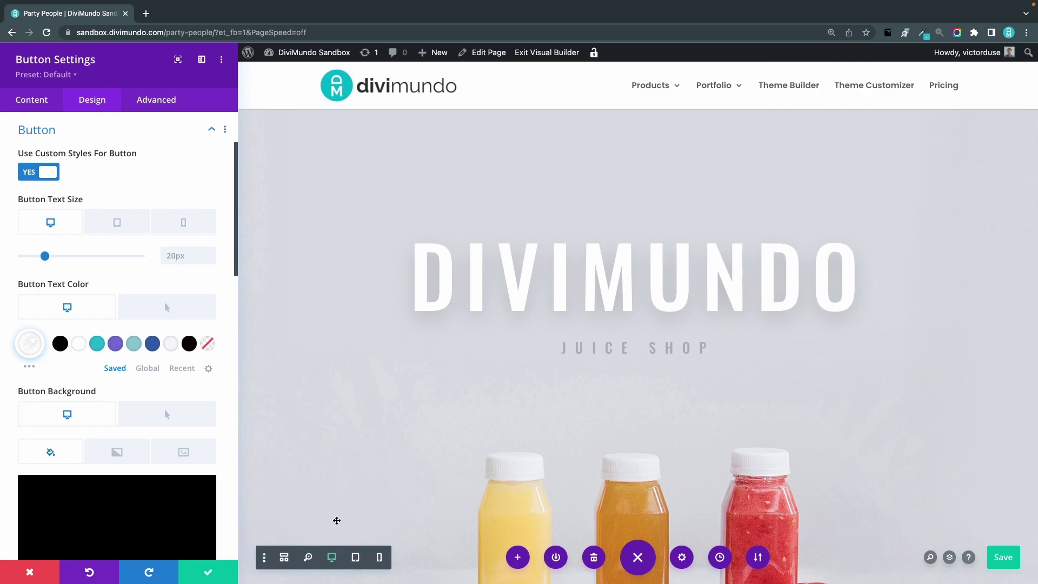
scroll(468, 398, "down", 12)
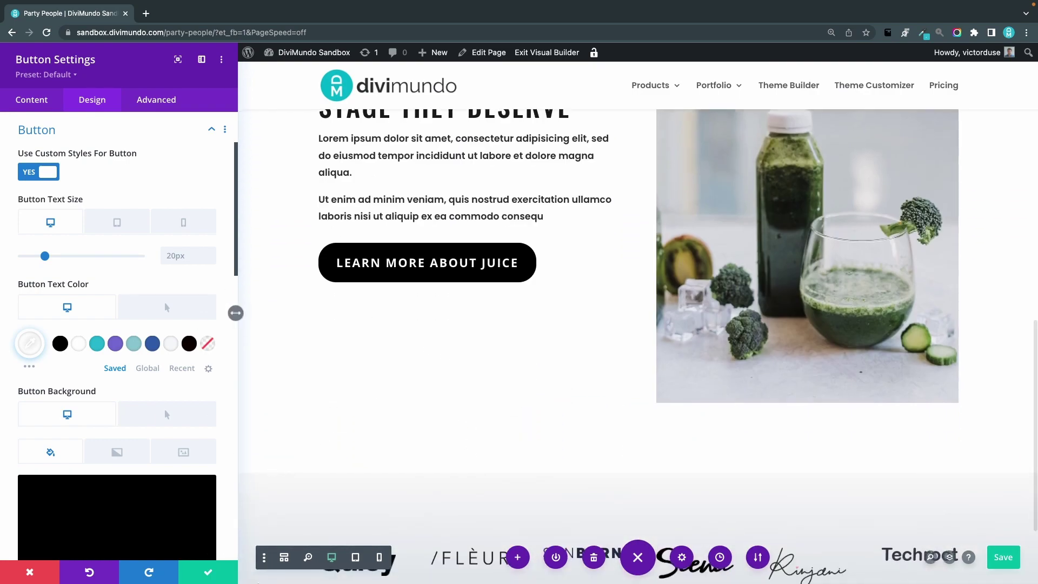
left_click(379, 557)
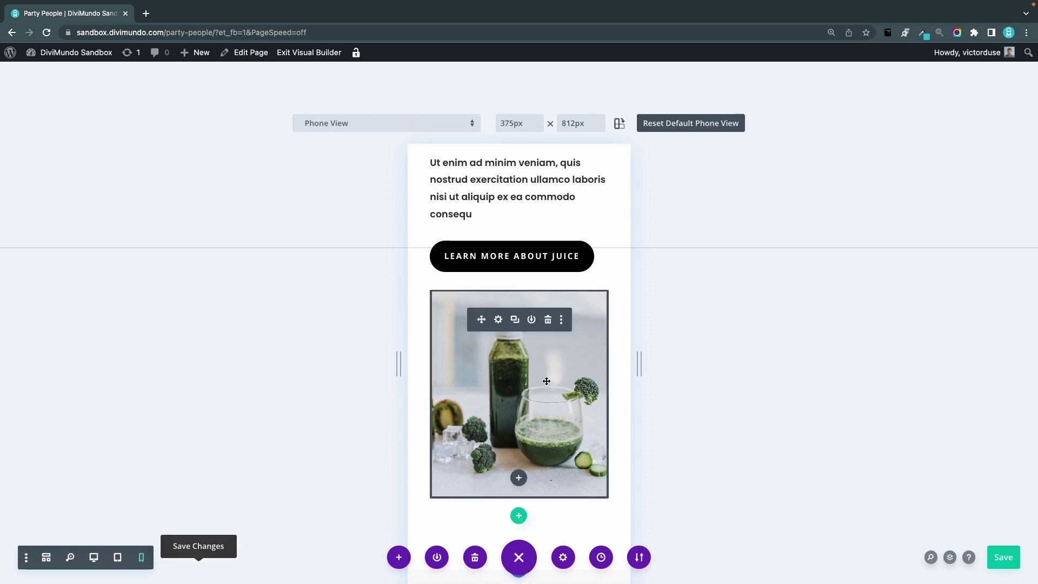
left_click(498, 319)
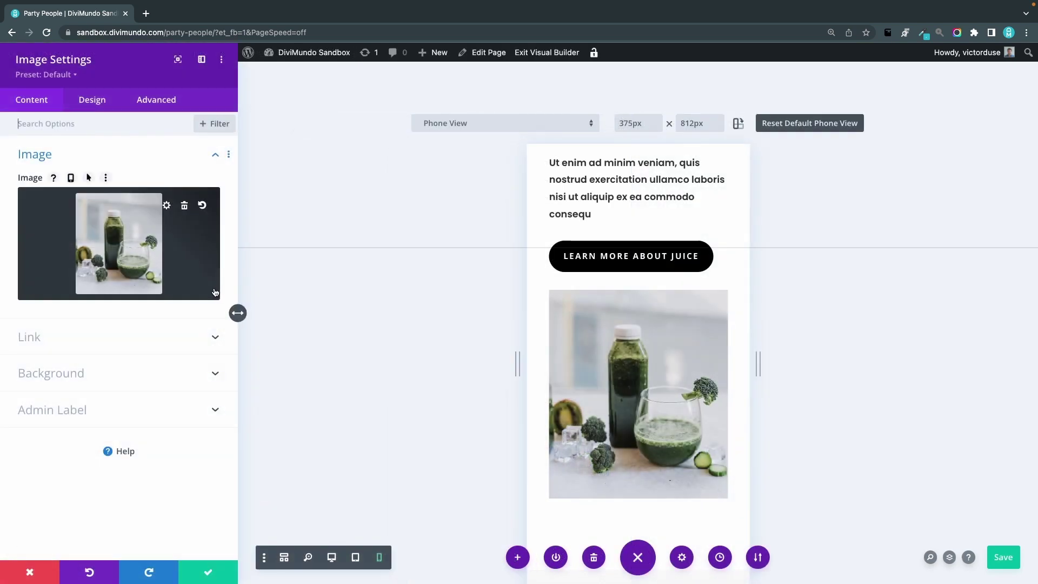
Disable the green juice image on Phone and Tablet under Advanced > Visibility.
left_click(149, 105)
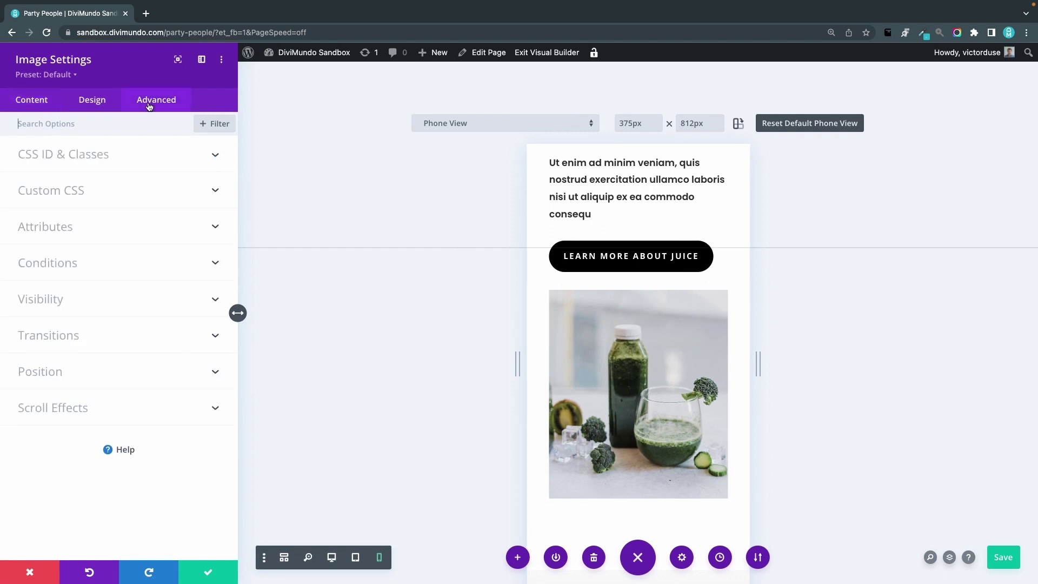
left_click(56, 297)
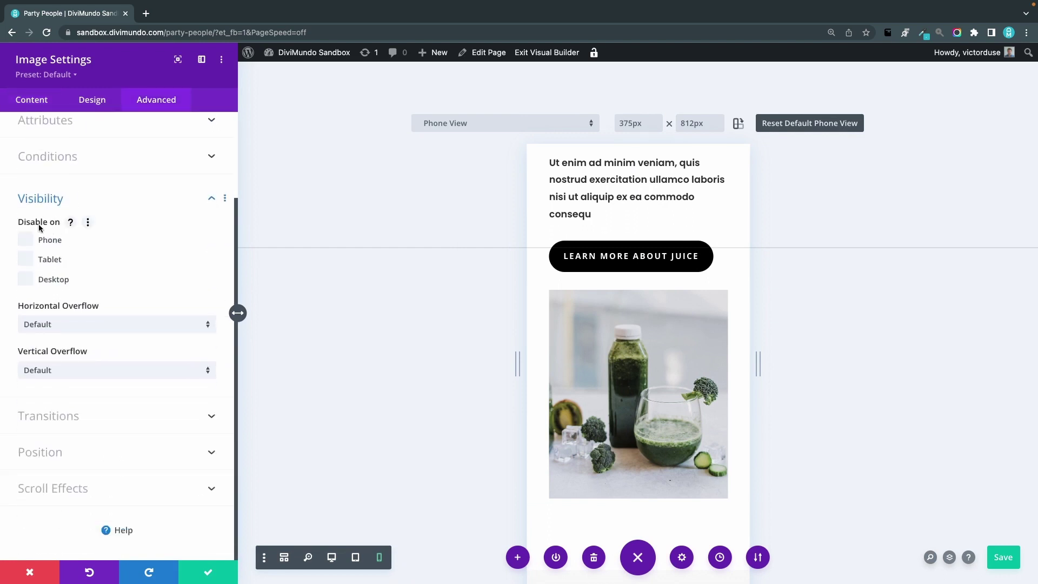
left_click(30, 238)
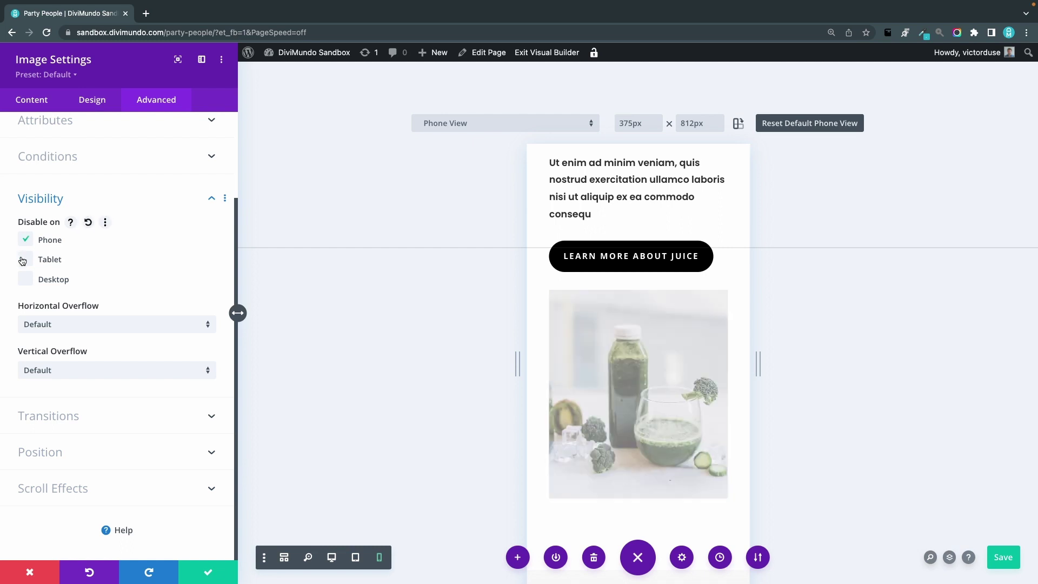
left_click(27, 259)
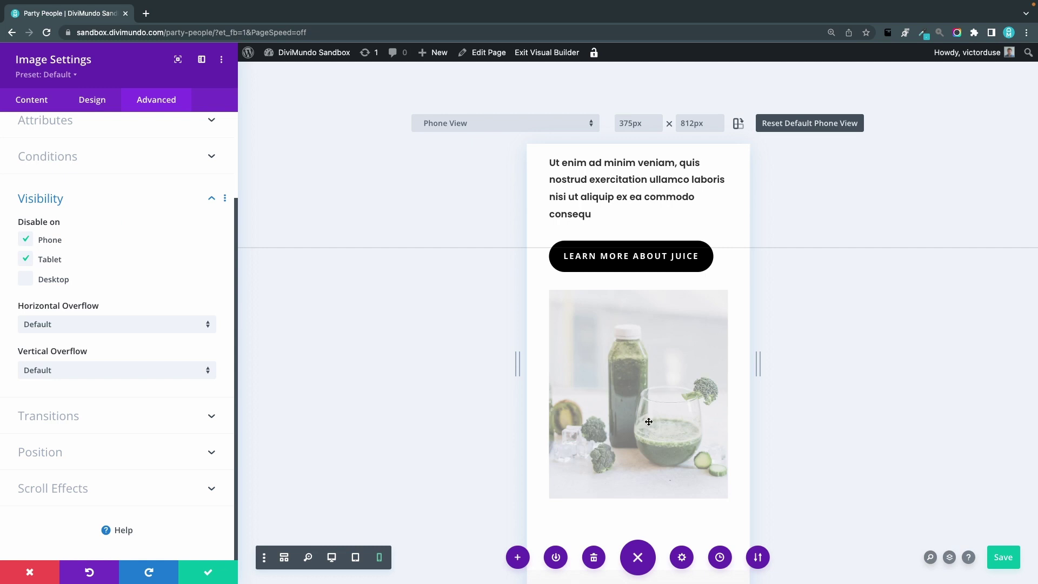
scroll(648, 422, "down", 5)
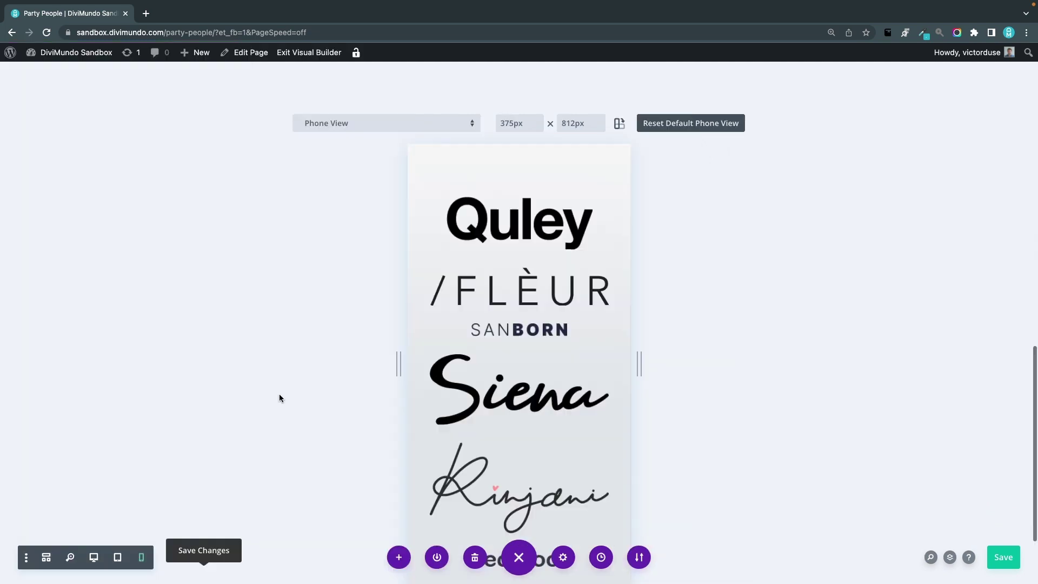
Close the juice image settings and give the Quley logo a 150px phone max width.
left_click(208, 572)
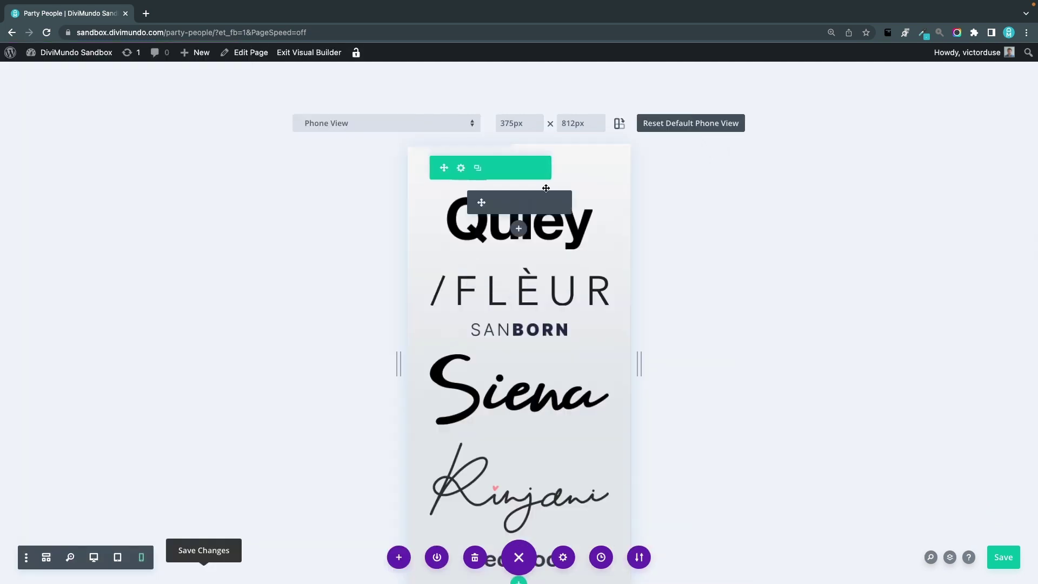
scroll(540, 306, "up", 1)
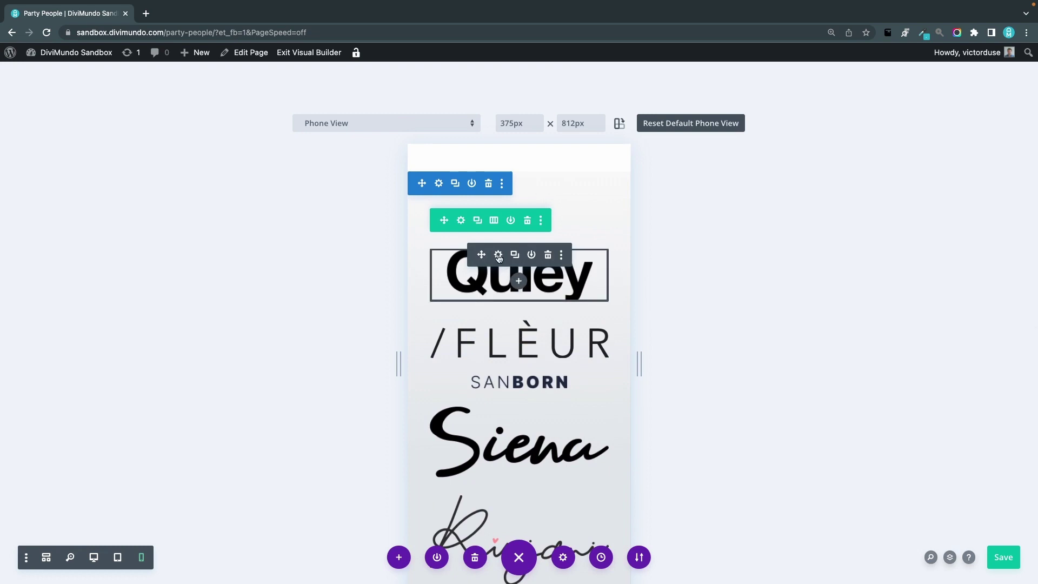
left_click(498, 255)
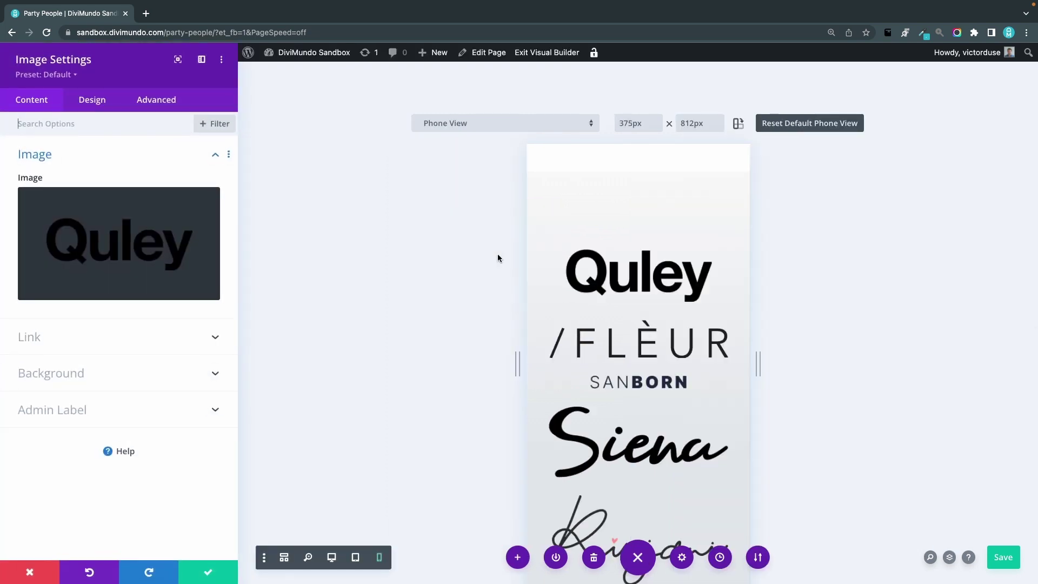
left_click(92, 99)
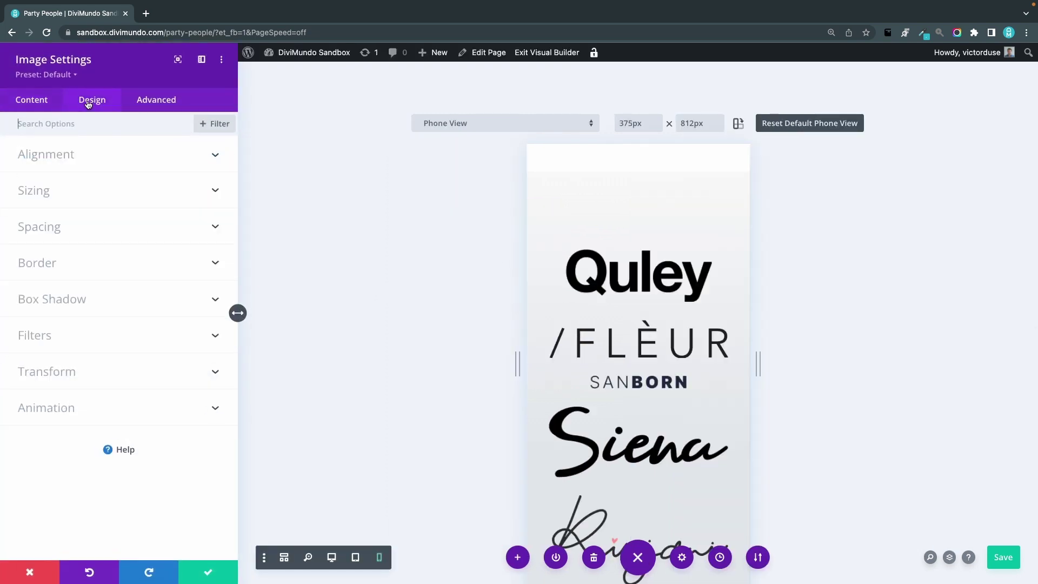
left_click(46, 195)
mouse_move(44, 246)
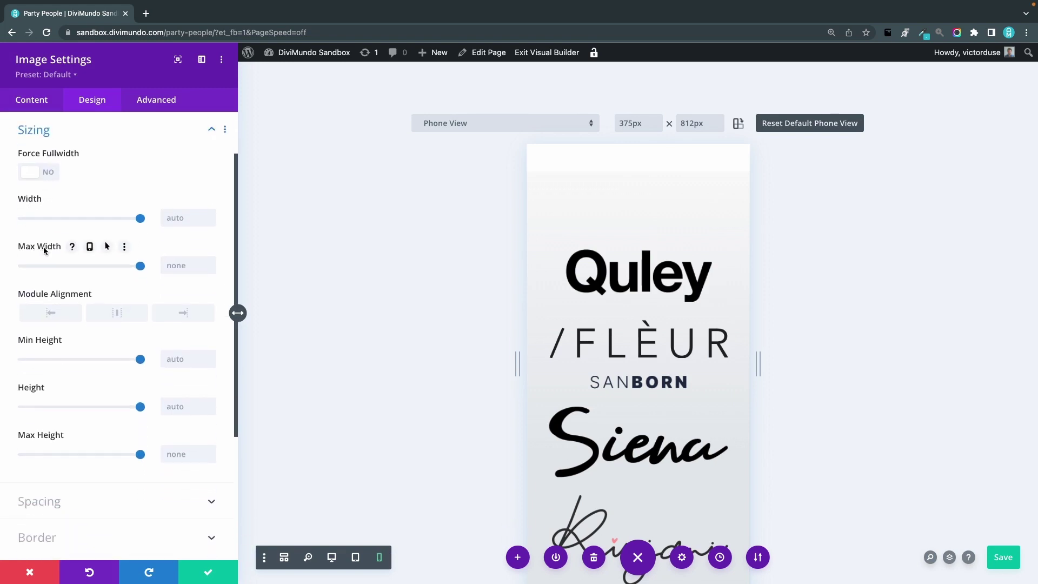
left_click(89, 247)
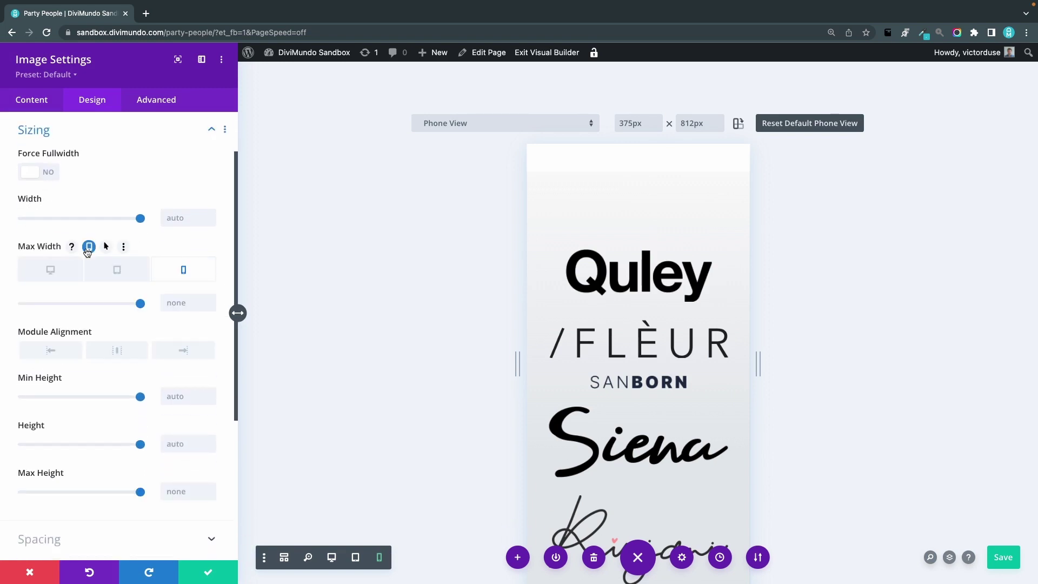
left_click(177, 301)
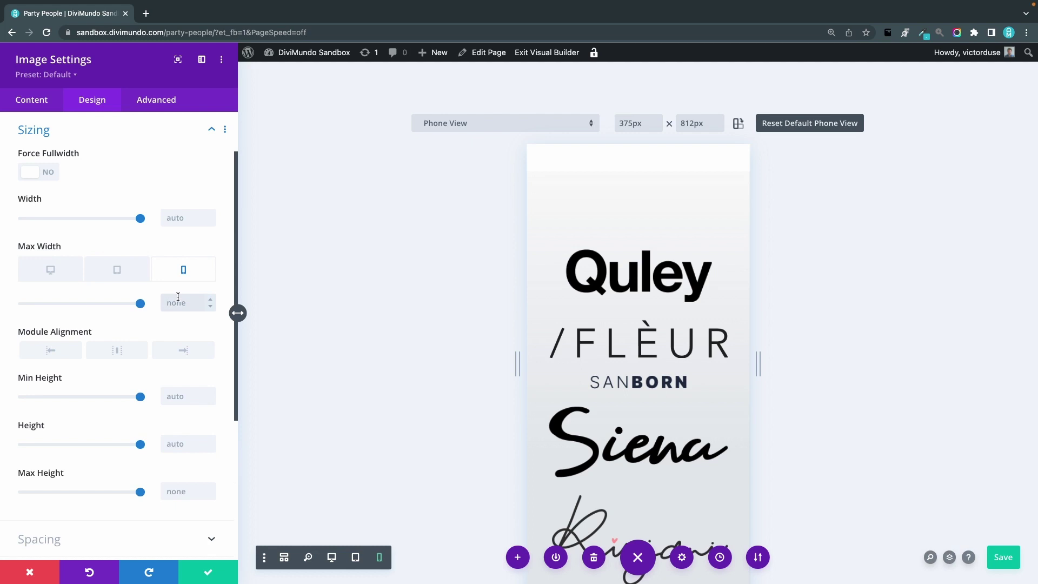
type("150")
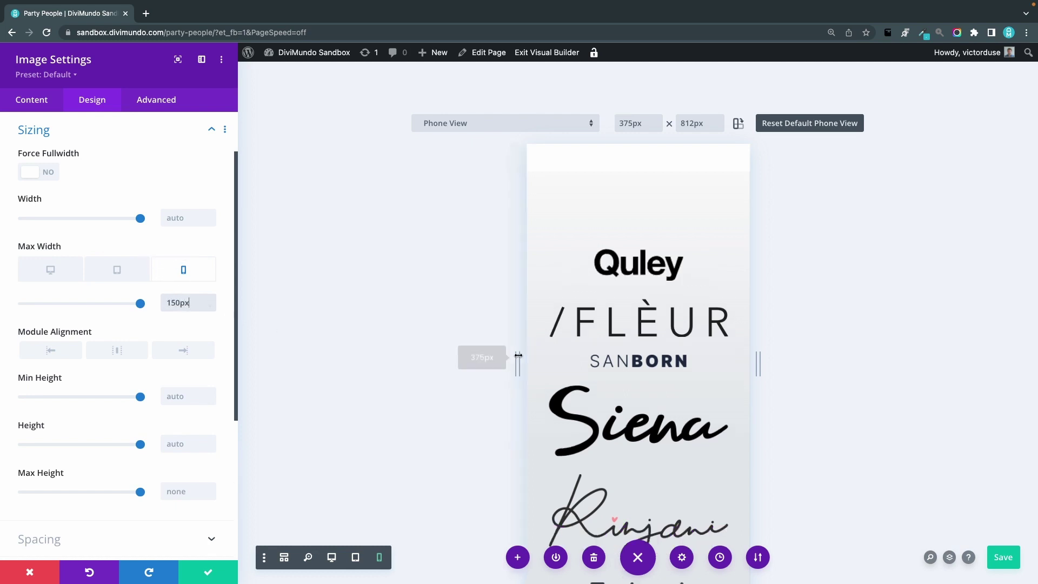
scroll(632, 231, "down", 5)
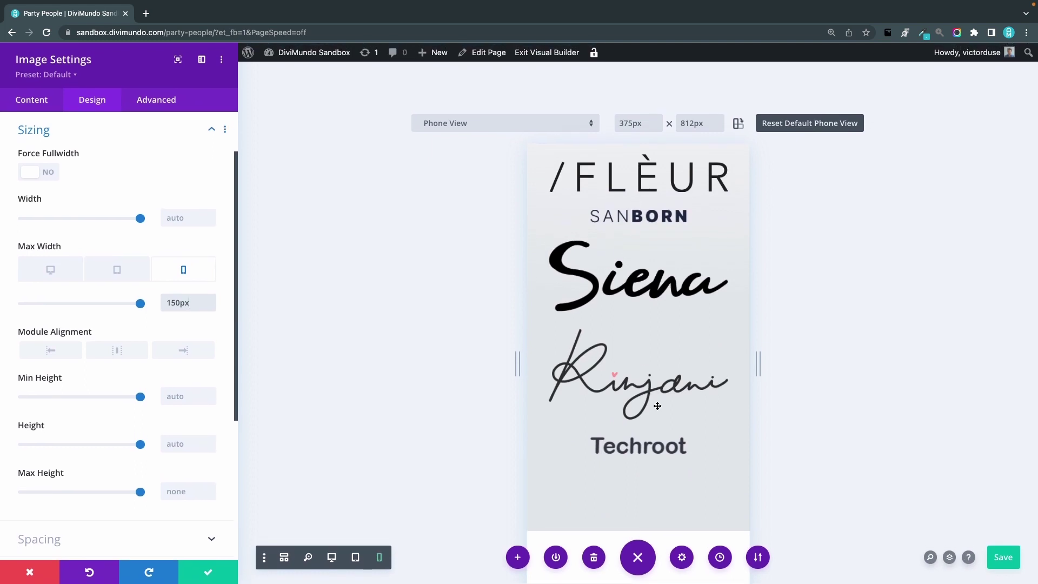
scroll(657, 406, "up", 3)
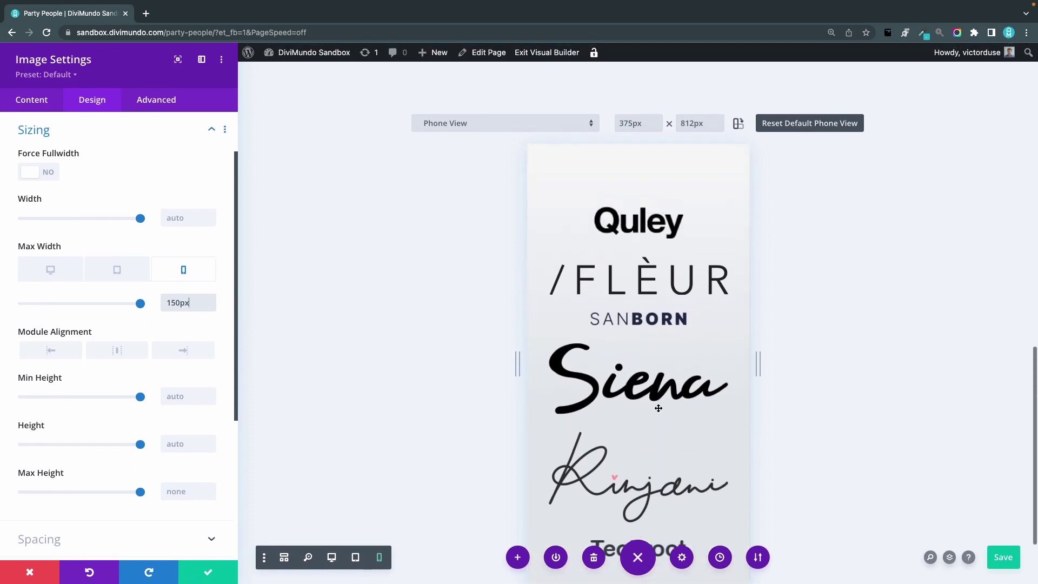
Extend the 150px max width to all images in this row and close the settings.
right_click(46, 248)
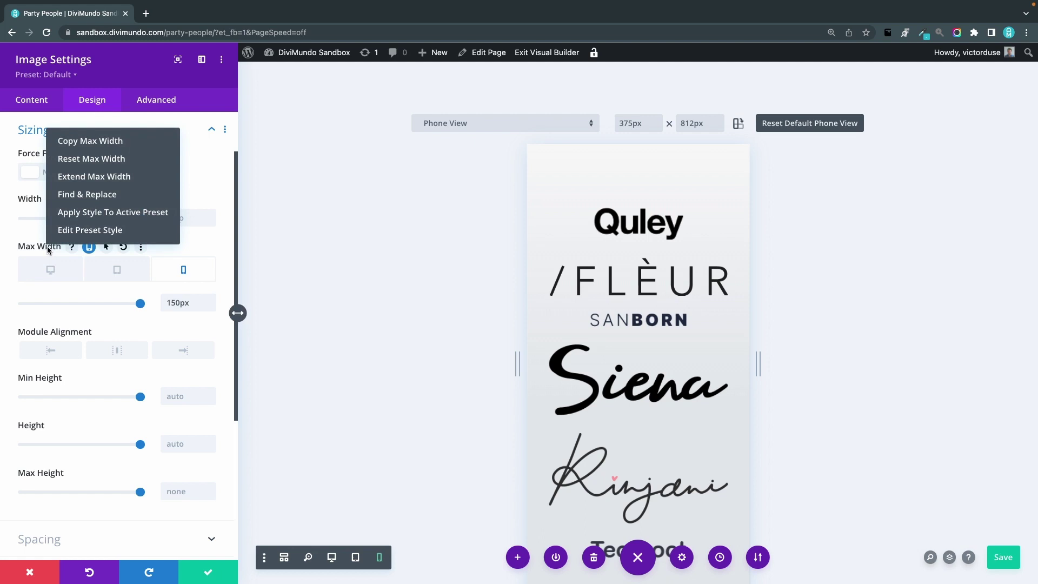
left_click(93, 180)
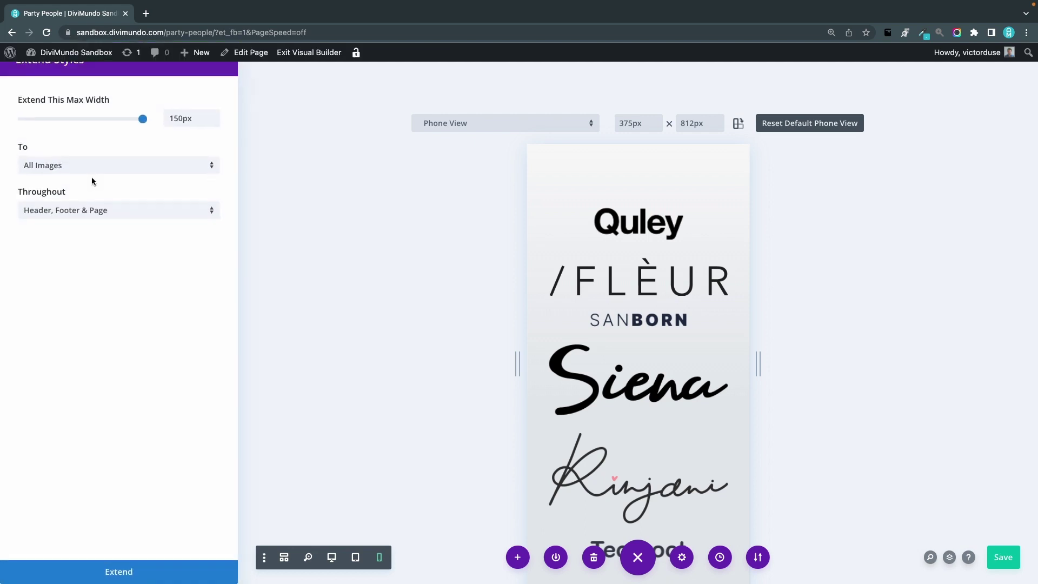
left_click(57, 214)
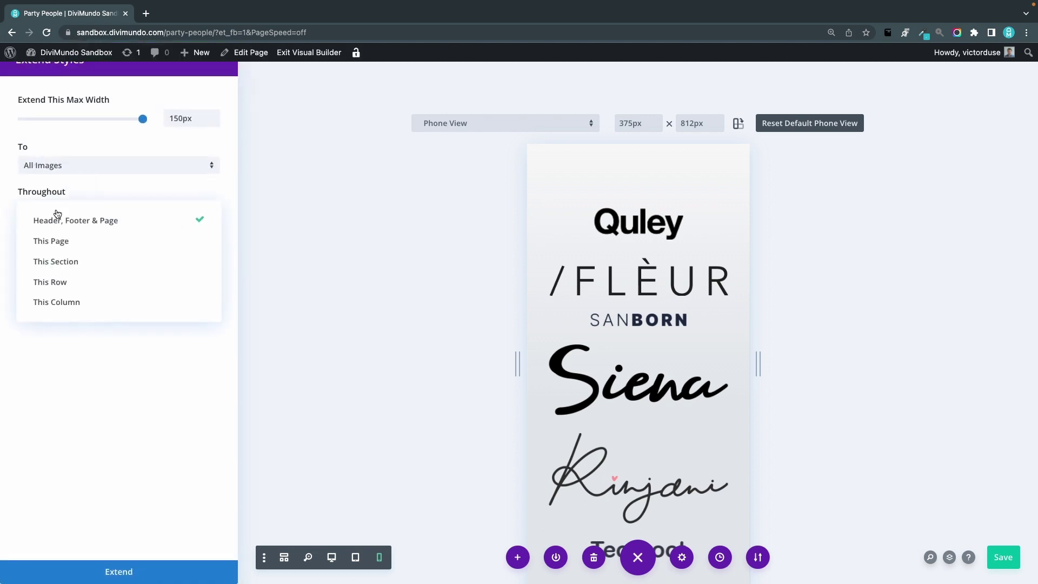
left_click(75, 281)
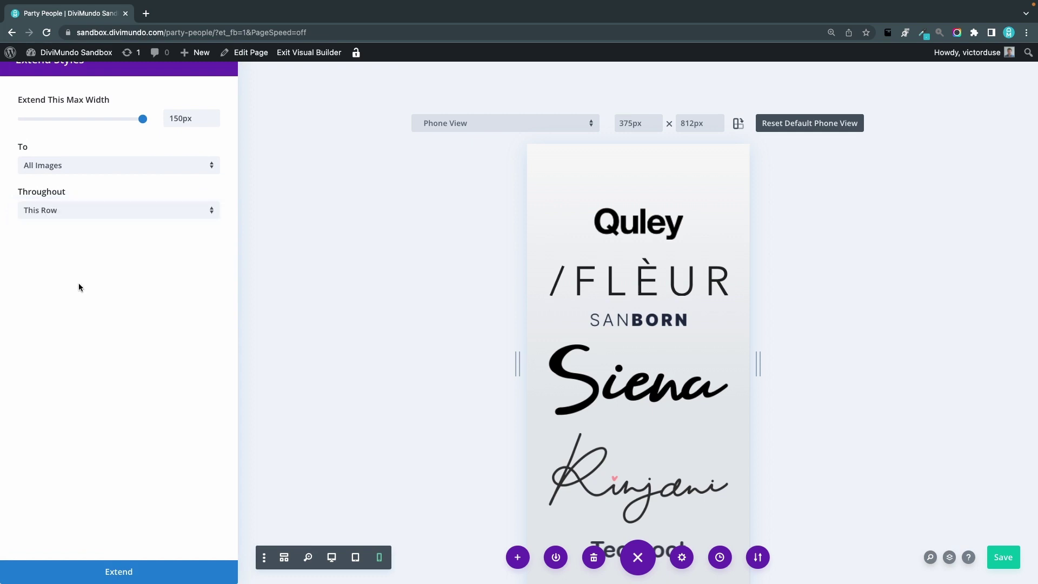
left_click(170, 573)
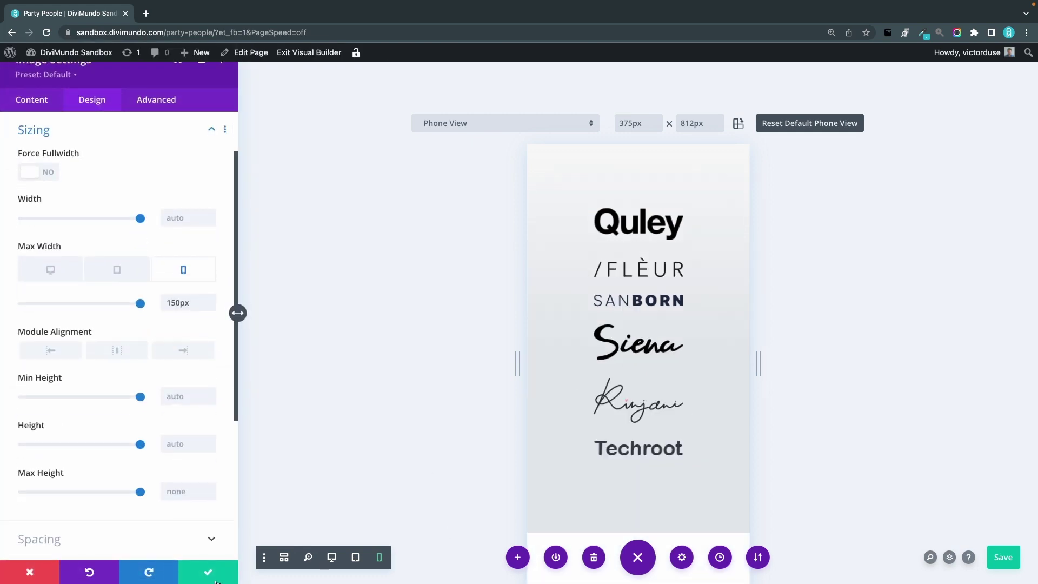
left_click(207, 576)
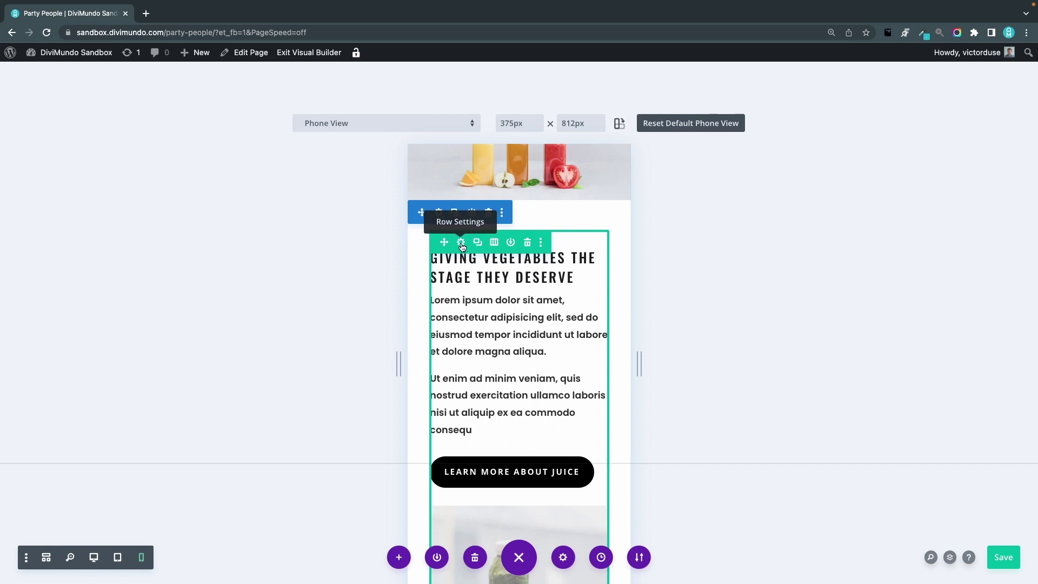
Give the Giving Vegetables row a separate per-device width of 90% on phones.
left_click(460, 243)
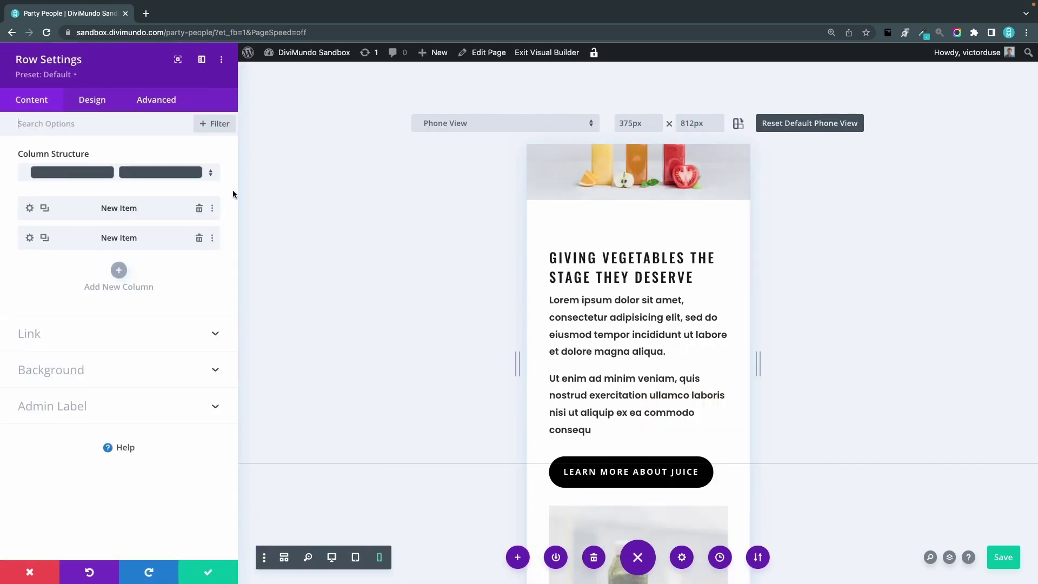
left_click(87, 102)
left_click(106, 121)
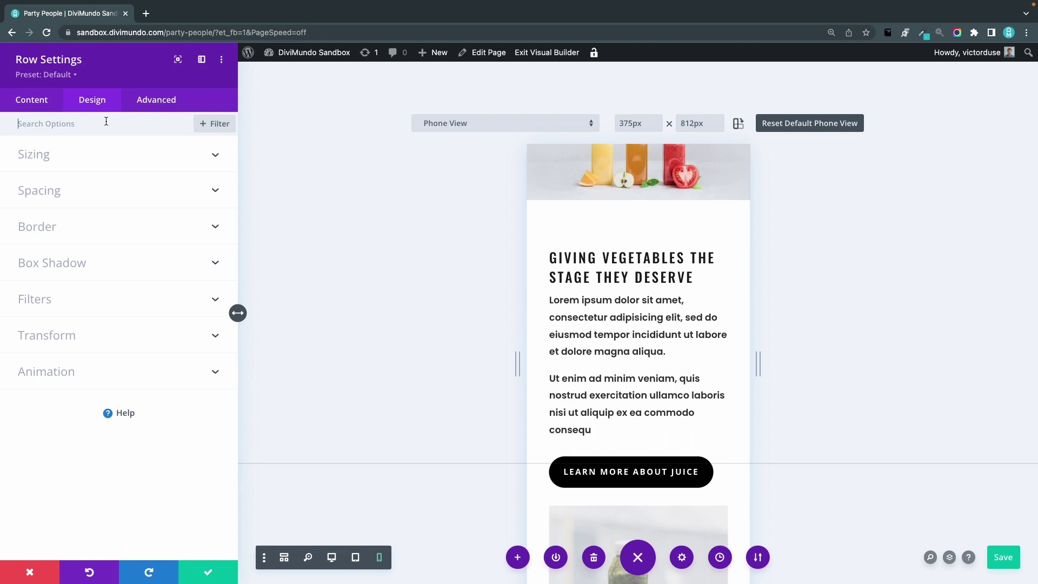
left_click(39, 154)
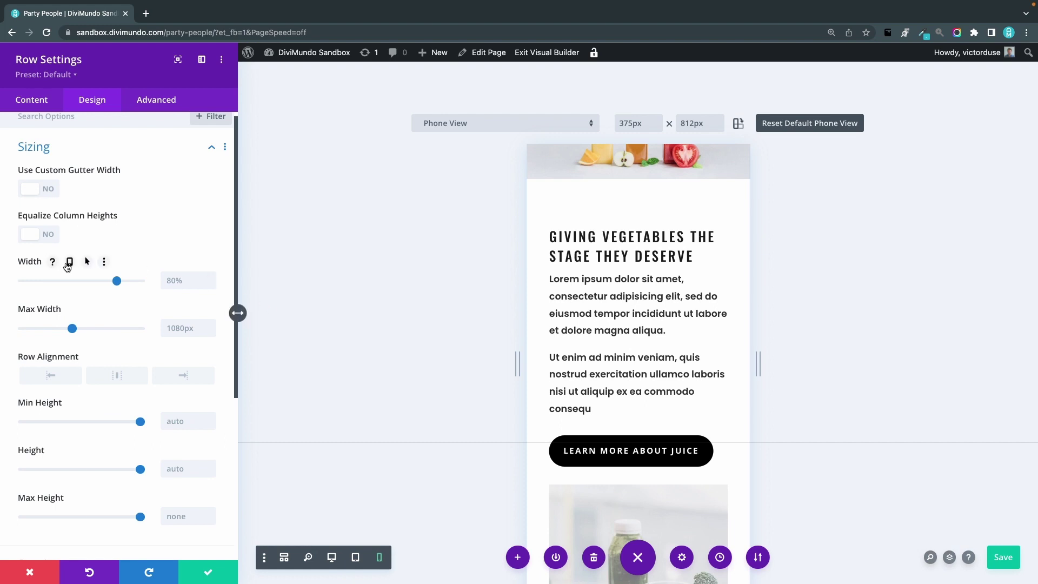
scroll(70, 264, "down", 1)
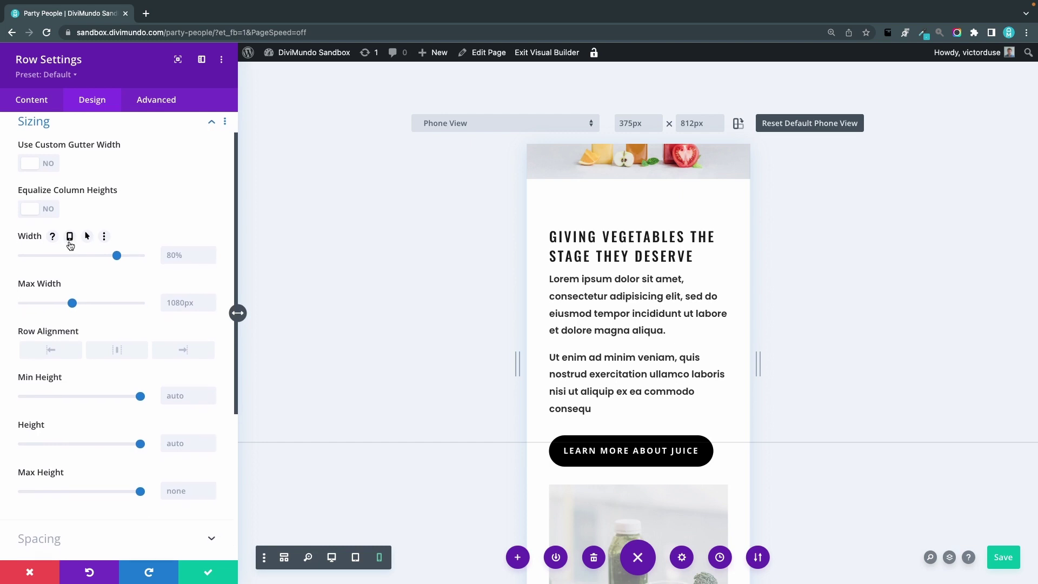
left_click(70, 243)
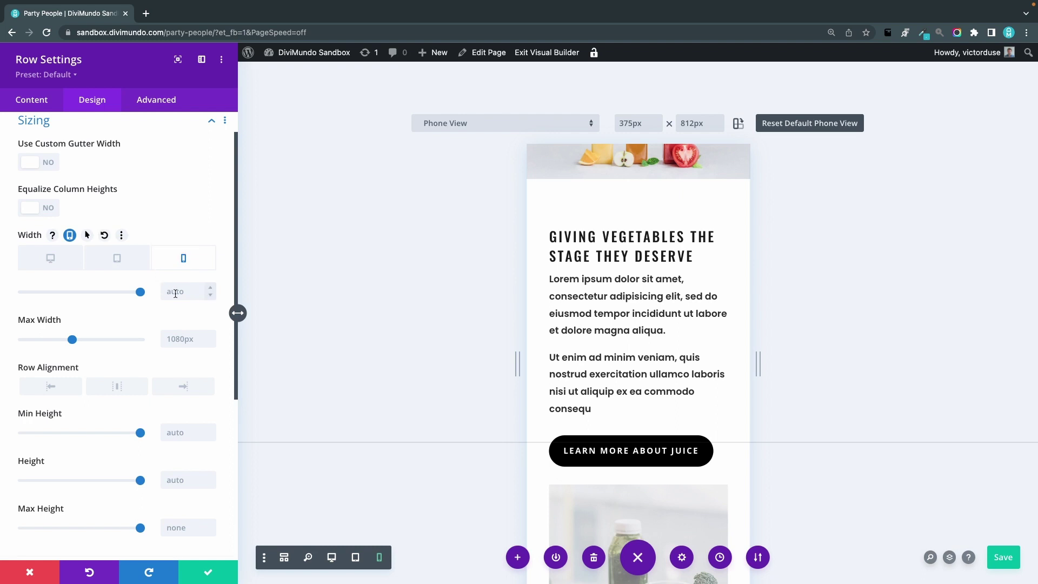
scroll(170, 293, "down", 1)
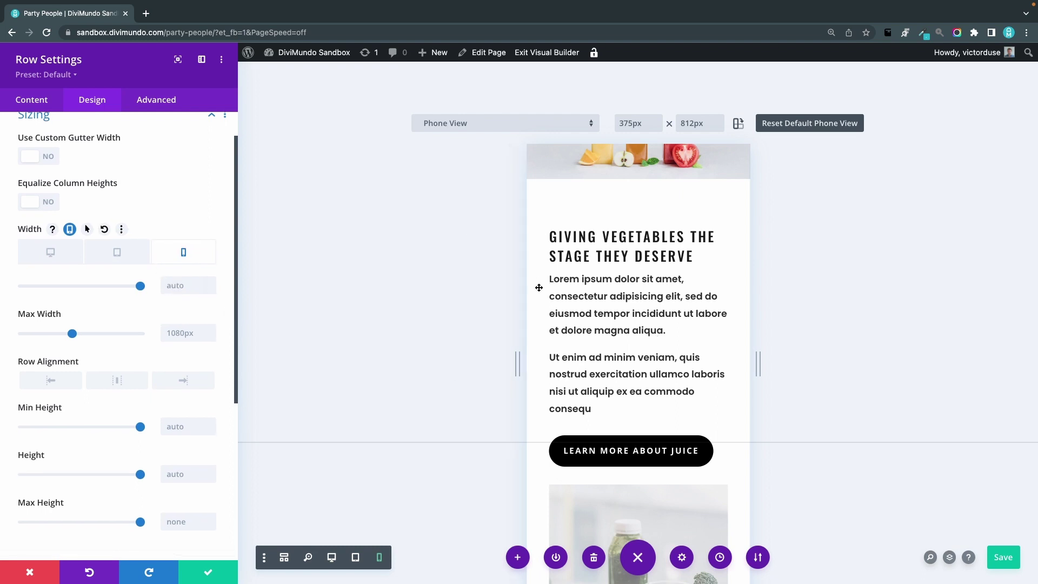
type("9")
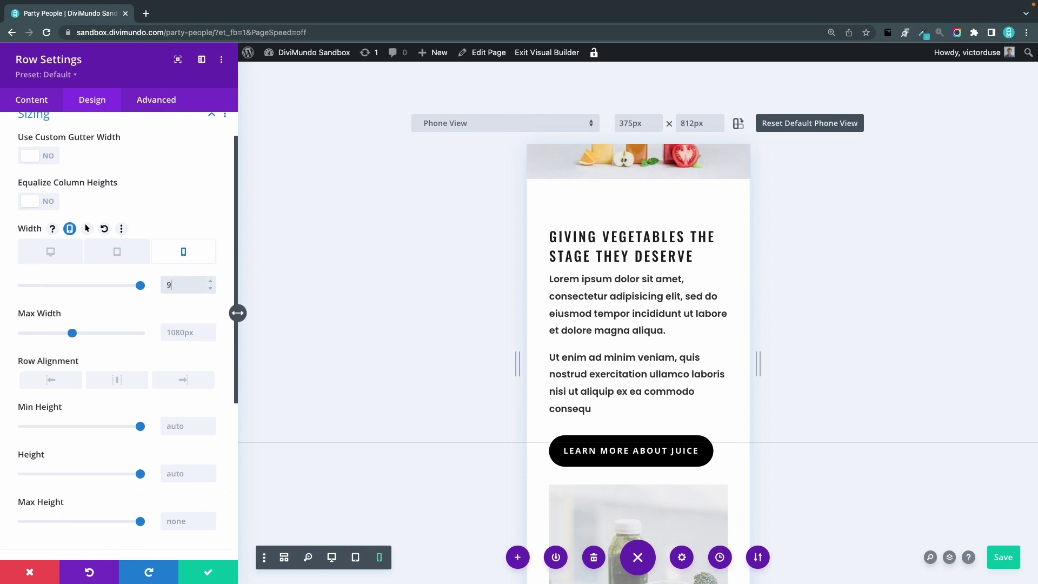
type("0%")
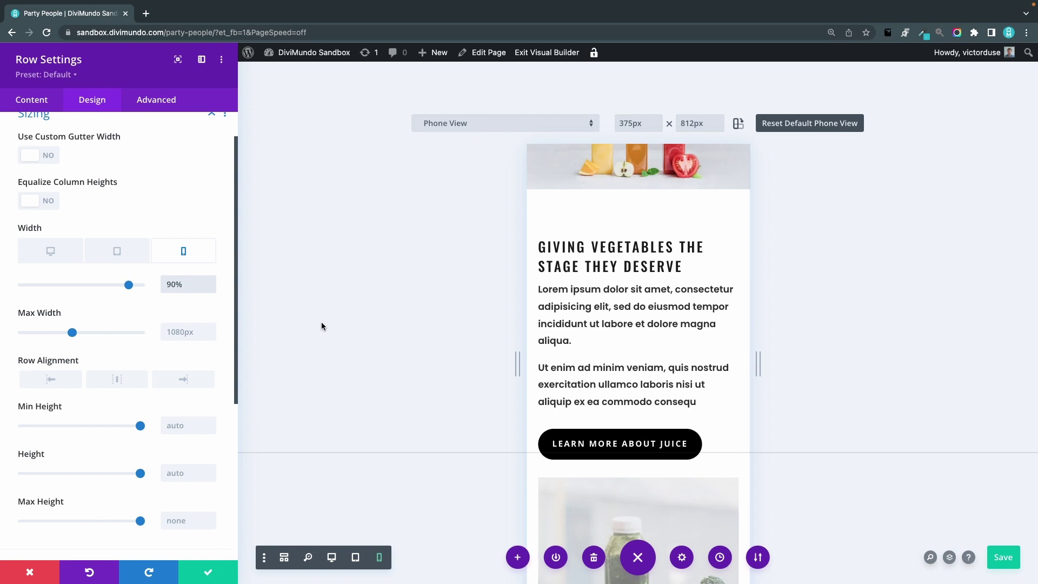
Apply the 90% row width to the Row Default Preset sitewide and close row settings.
right_click(31, 229)
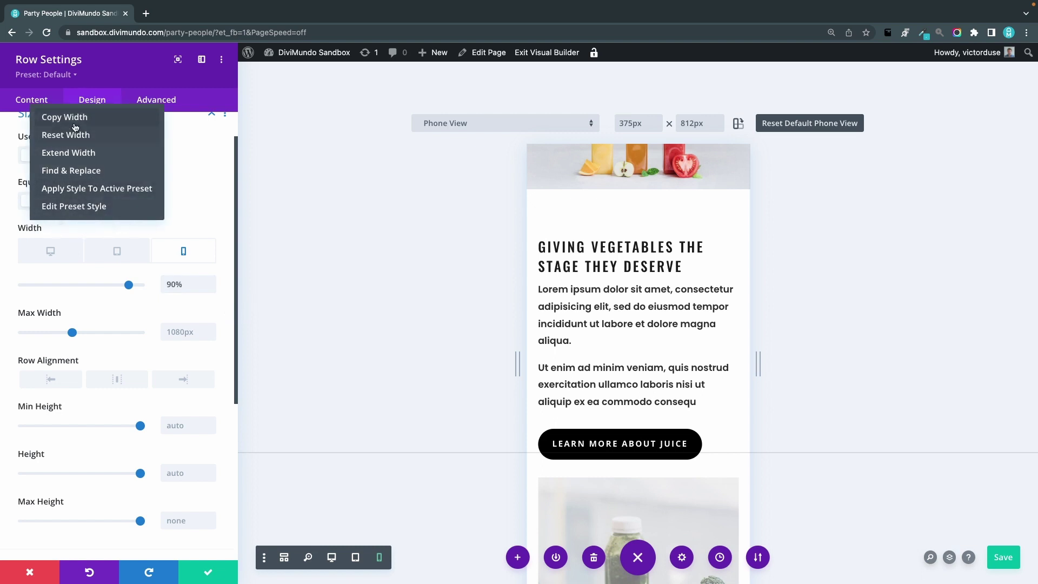
left_click(72, 190)
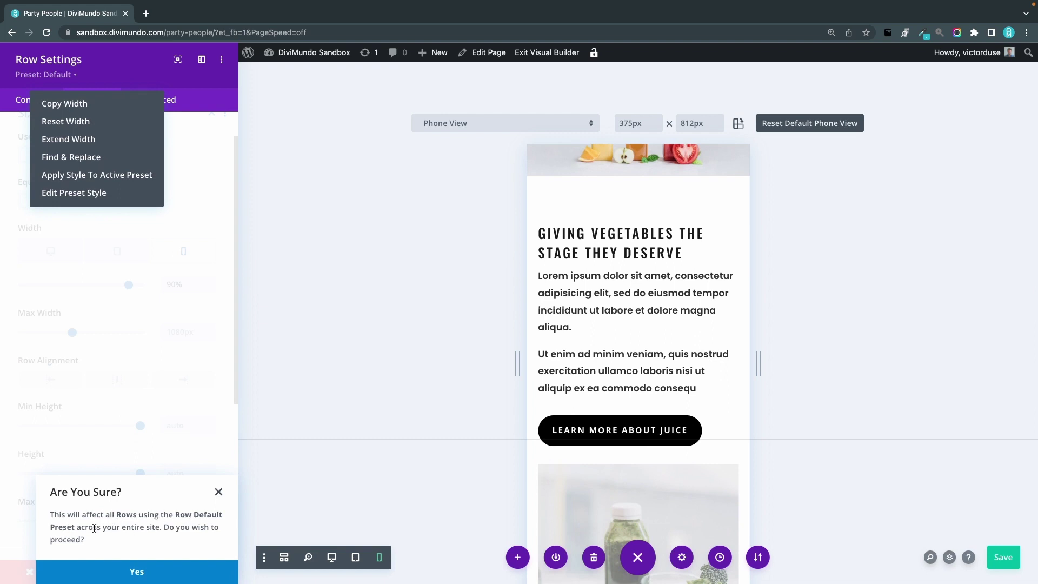
left_click(137, 572)
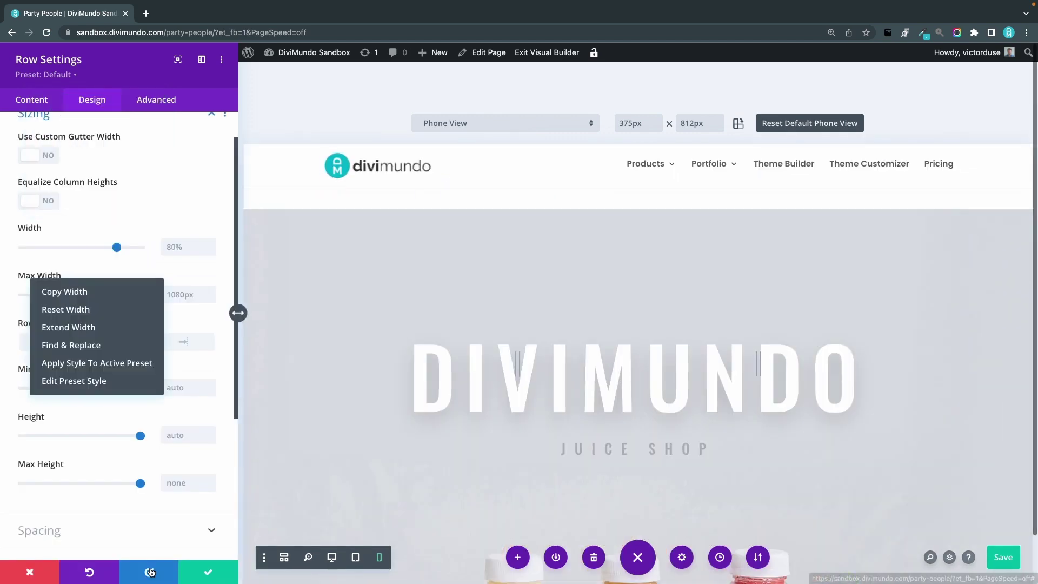
left_click(225, 579)
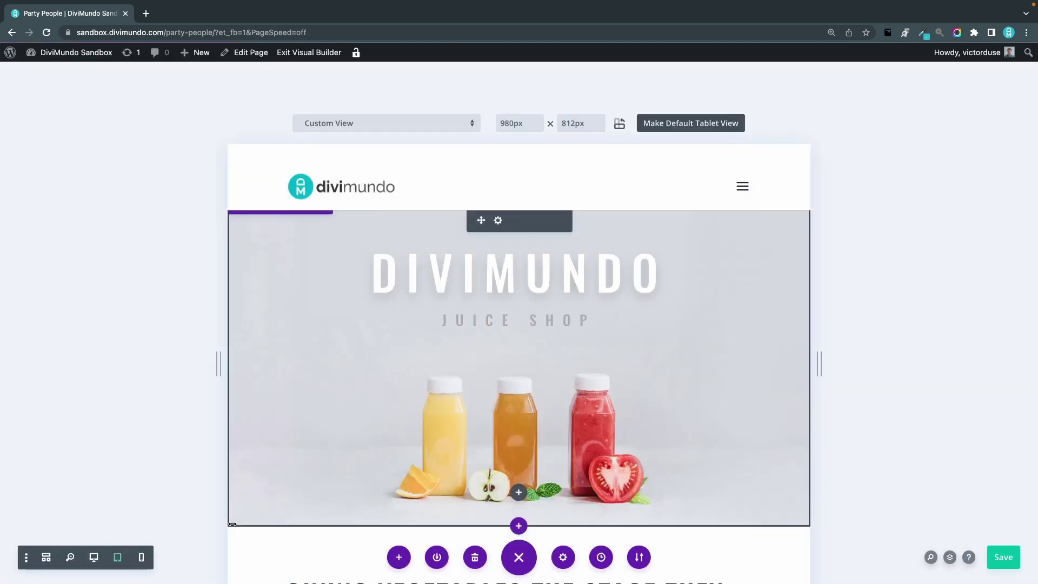
Reopen the Giving Vegetables row's sizing options and change its phone width to 100%.
scroll(310, 500, "down", 4)
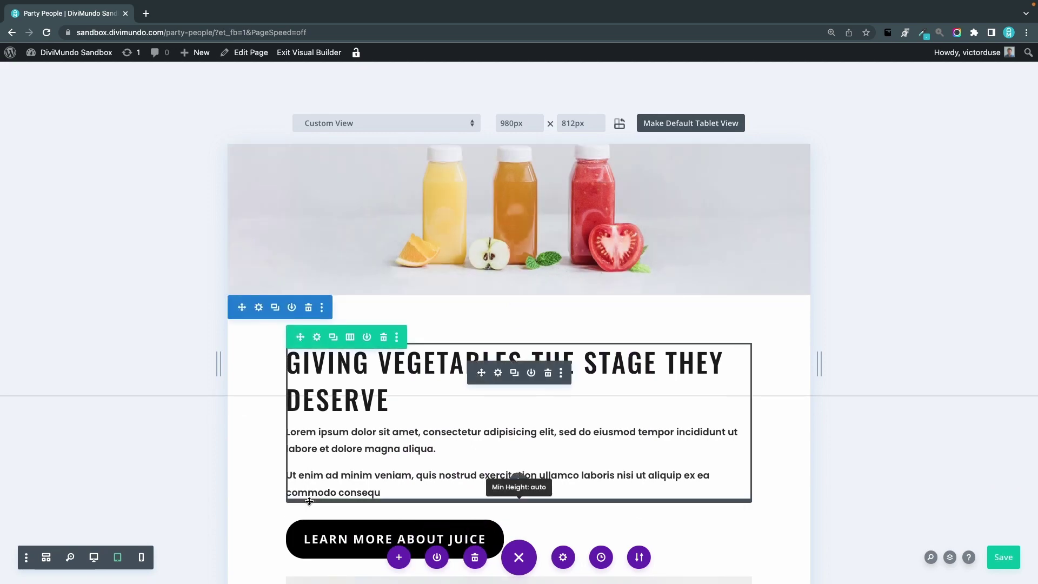
left_click(316, 337)
left_click(102, 103)
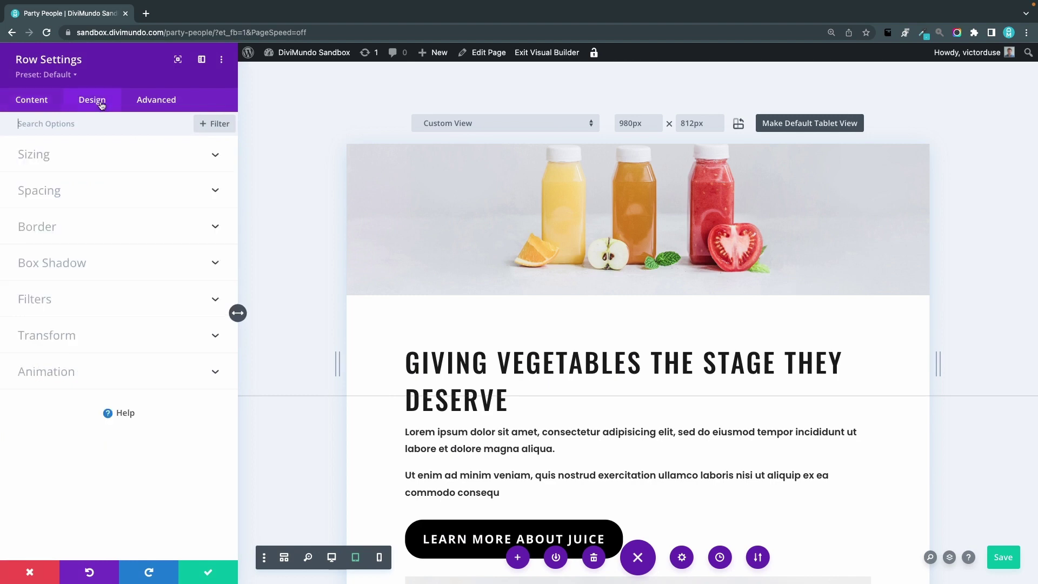
left_click(40, 158)
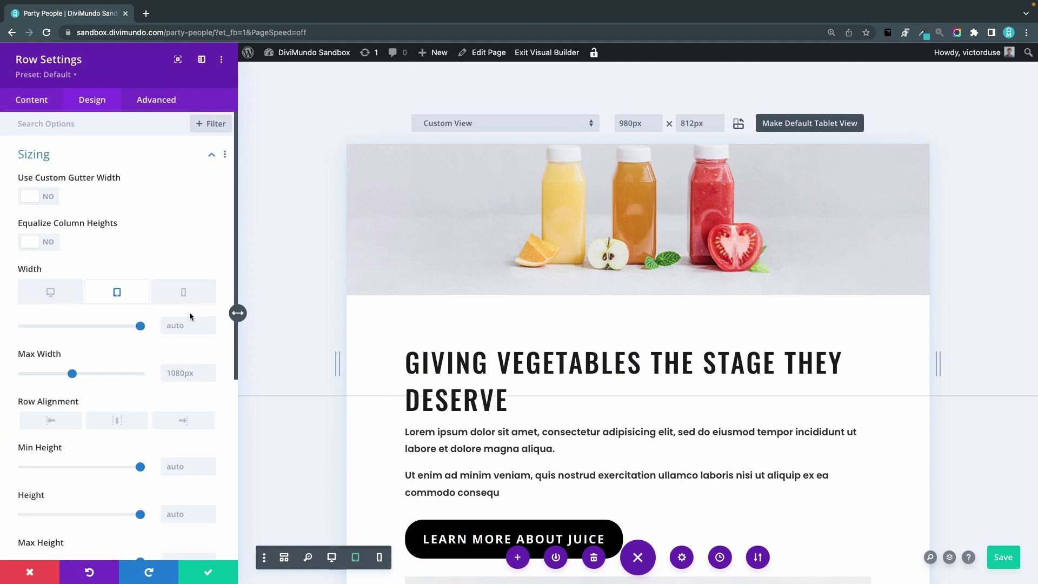
left_click(186, 292)
left_click(178, 325)
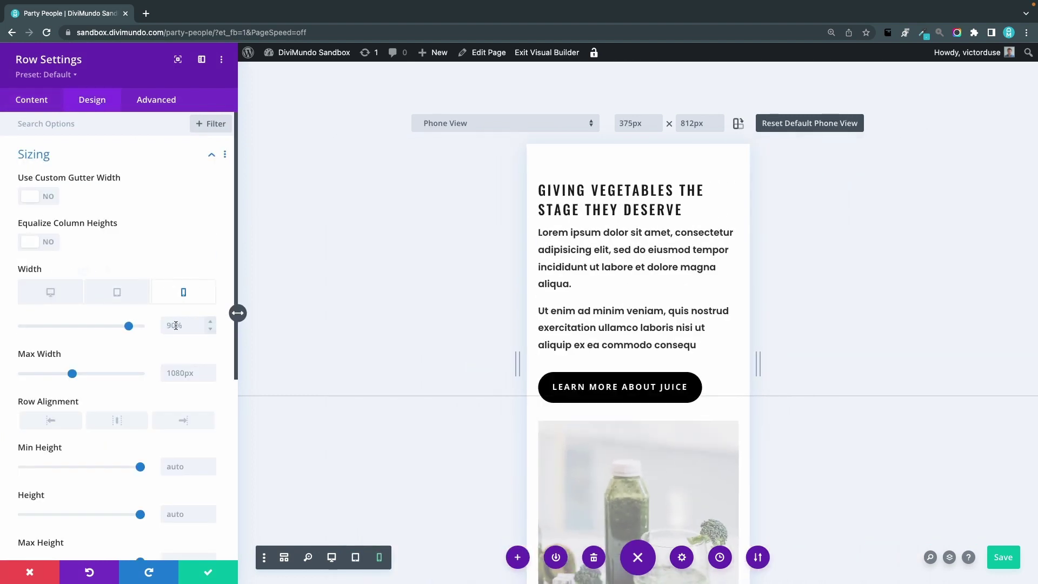
type("100")
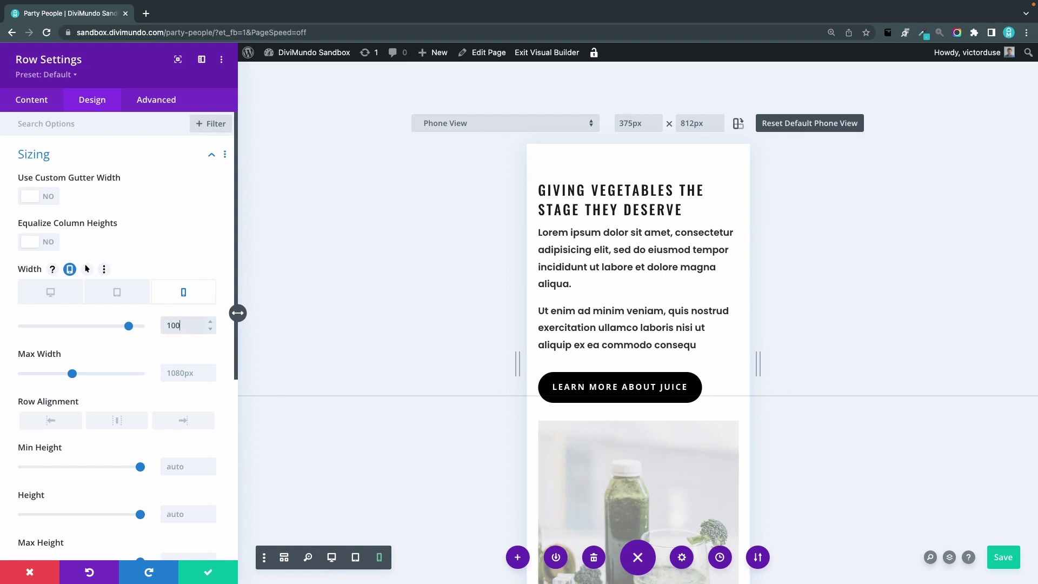
type("%")
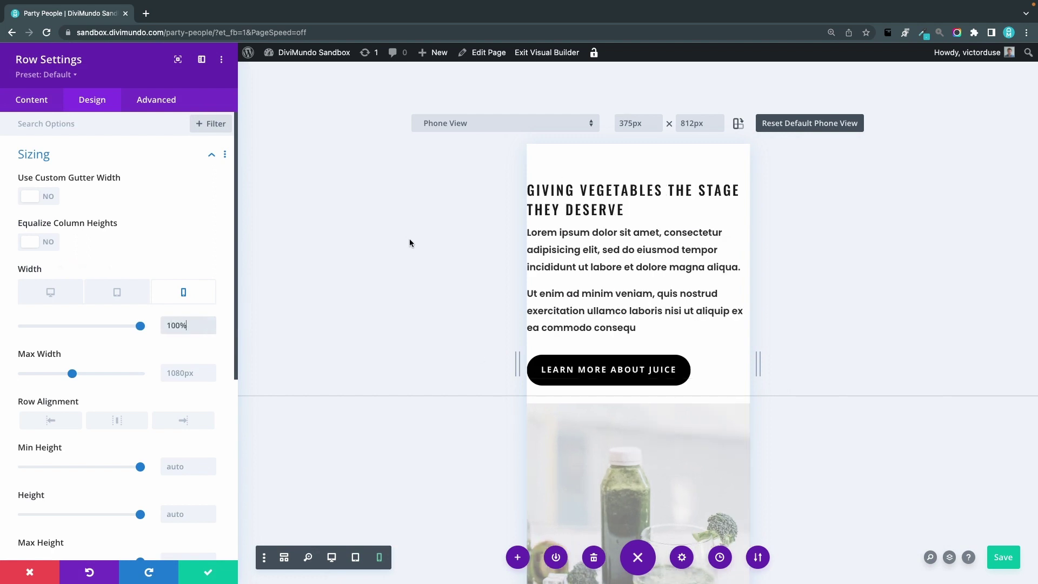